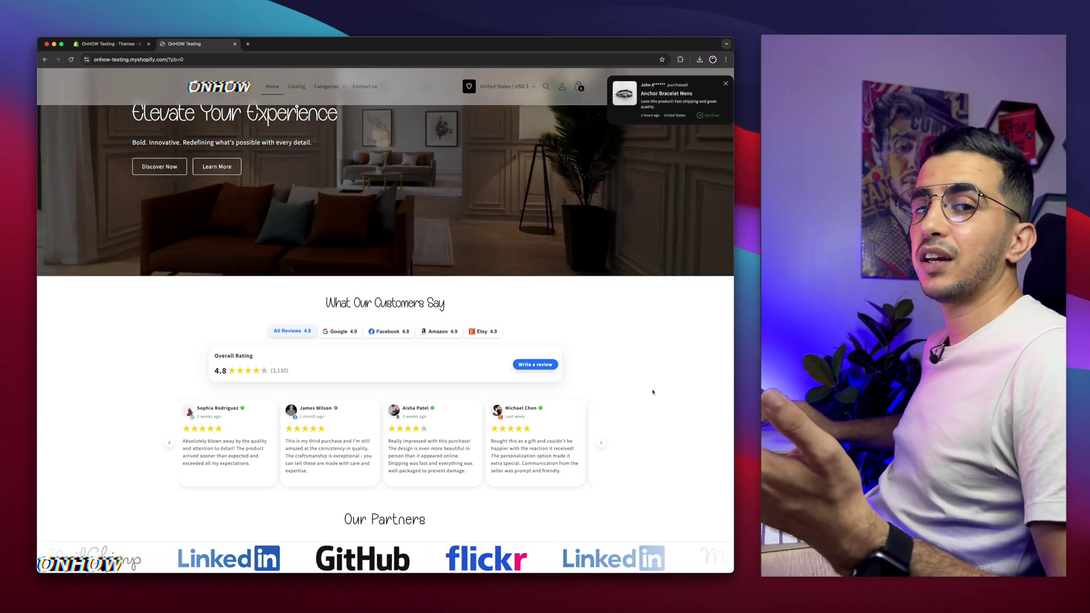
Step: Look over the storefront home page's customer reviews and partner logos, and read the cart reminder popup
{"action": "scroll", "coordinate": [653, 392], "scroll_direction": "down", "scroll_amount": 4}
{"action": "scroll", "coordinate": [653, 392], "scroll_direction": "up", "scroll_amount": 3}
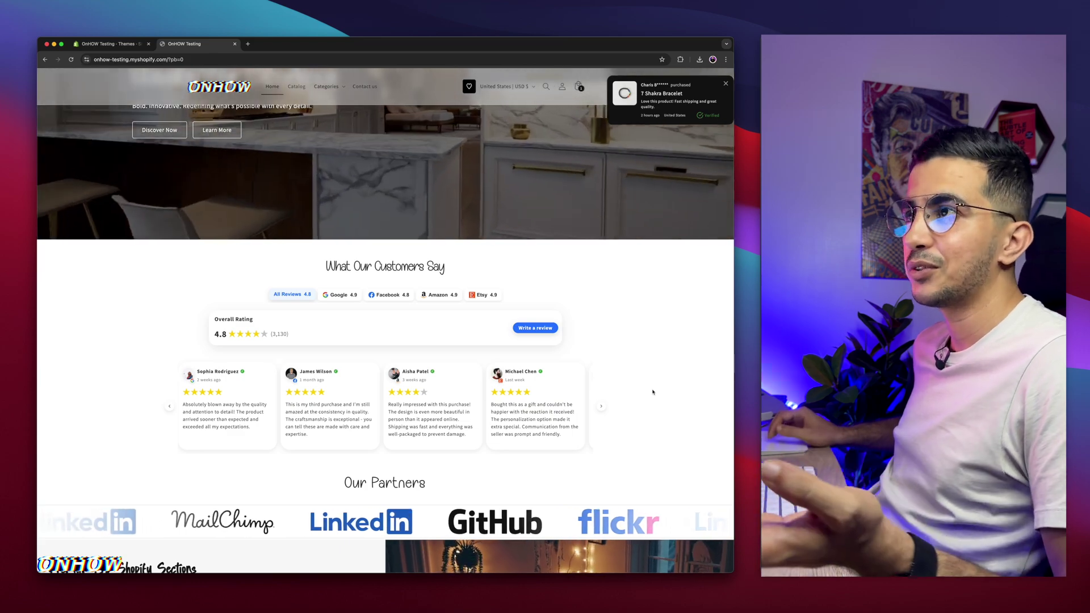
{"action": "scroll", "coordinate": [652, 392], "scroll_direction": "down", "scroll_amount": 8}
{"action": "scroll", "coordinate": [653, 392], "scroll_direction": "up", "scroll_amount": 6}
{"action": "scroll", "coordinate": [653, 392], "scroll_direction": "up", "scroll_amount": 2}
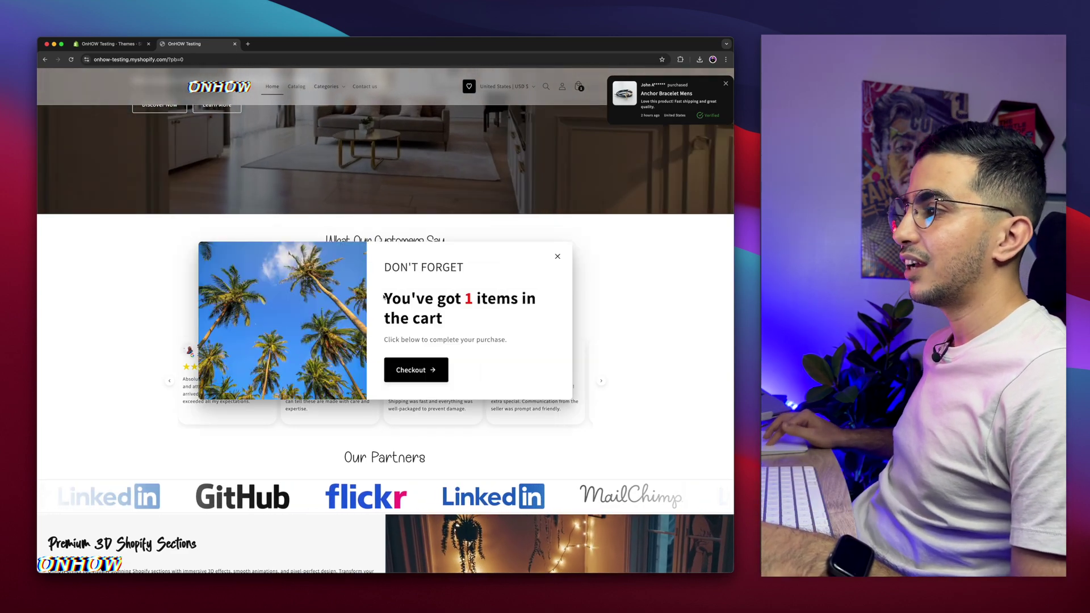
{"action": "left_click_drag", "start_coordinate": [385, 298], "coordinate": [478, 327]}
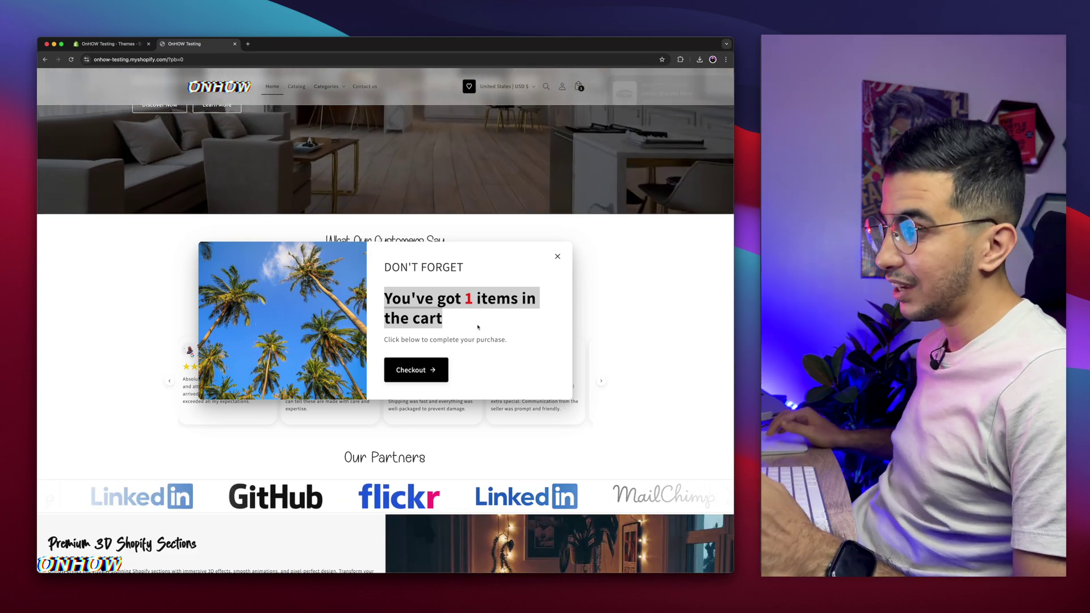
Step: Close the storefront preview and open the store's settings from the admin
{"action": "left_click", "coordinate": [234, 44]}
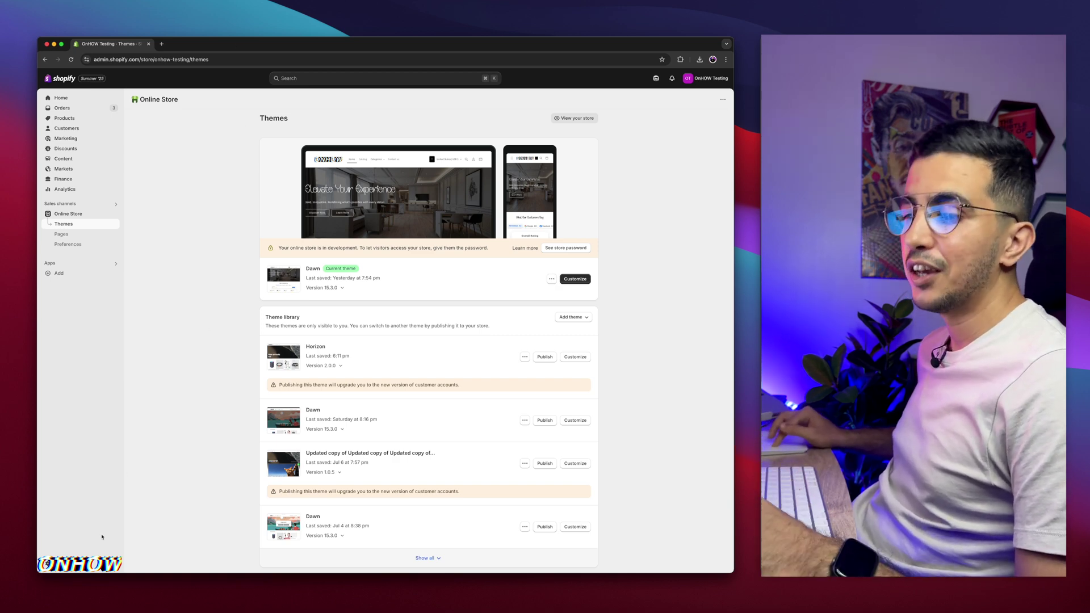
{"action": "scroll", "coordinate": [105, 523], "scroll_direction": "up", "scroll_amount": 10}
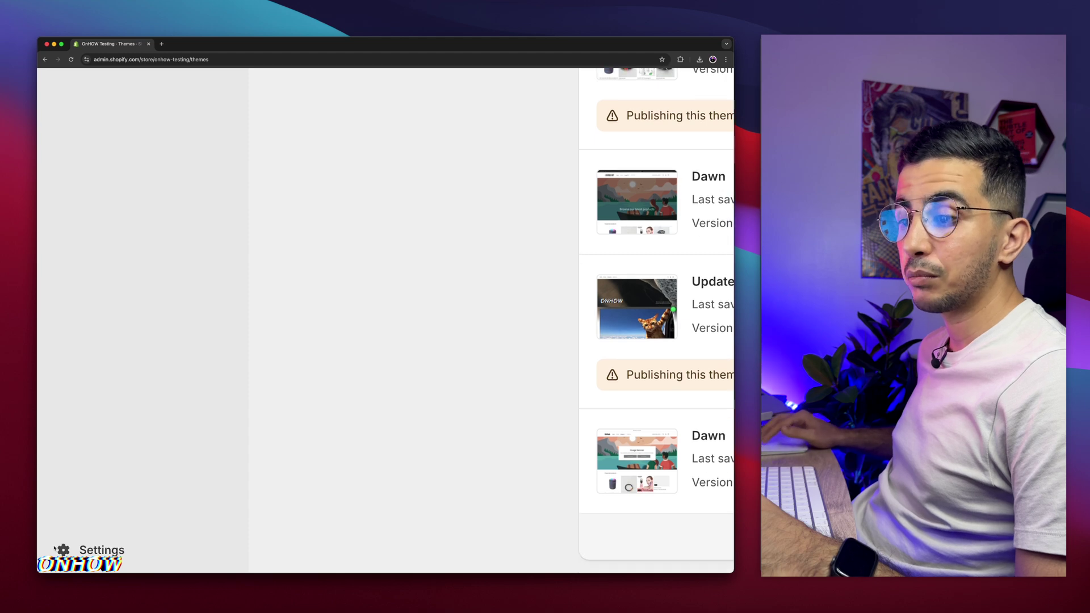
{"action": "left_click", "coordinate": [114, 550]}
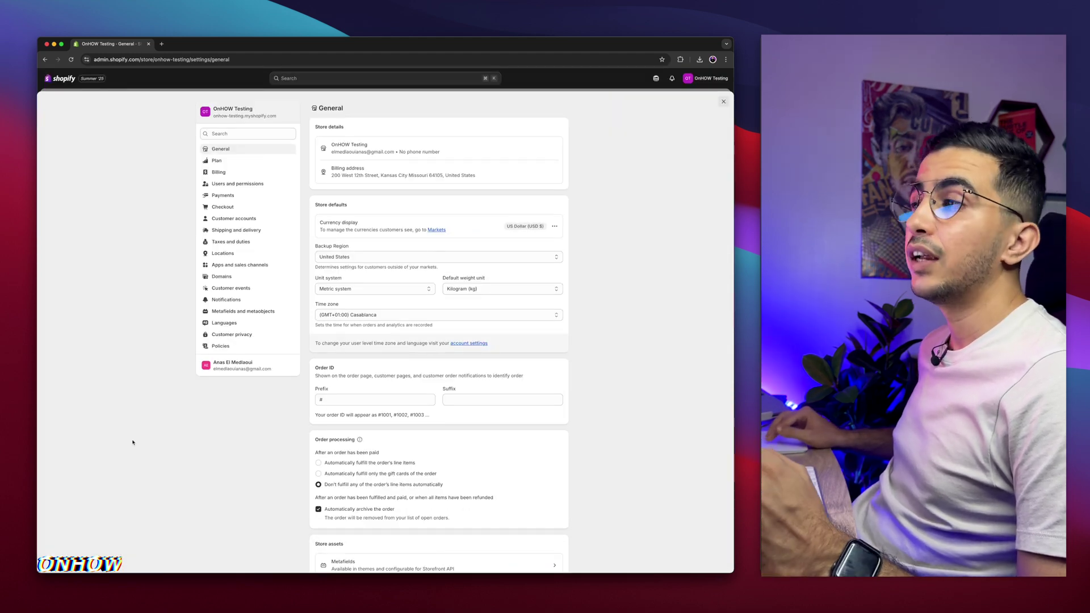
Step: Search the store settings for "shi" and open the Shipping and delivery settings
{"action": "scroll", "coordinate": [224, 229], "scroll_direction": "up", "scroll_amount": 10}
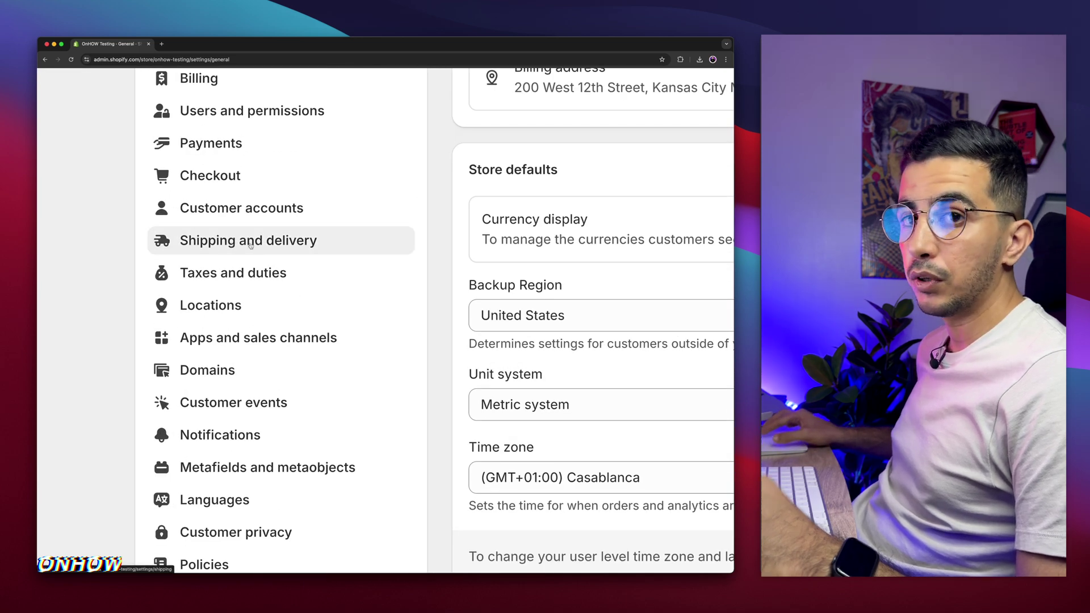
{"action": "scroll", "coordinate": [233, 244], "scroll_direction": "down", "scroll_amount": 10}
{"action": "left_click", "coordinate": [248, 134]}
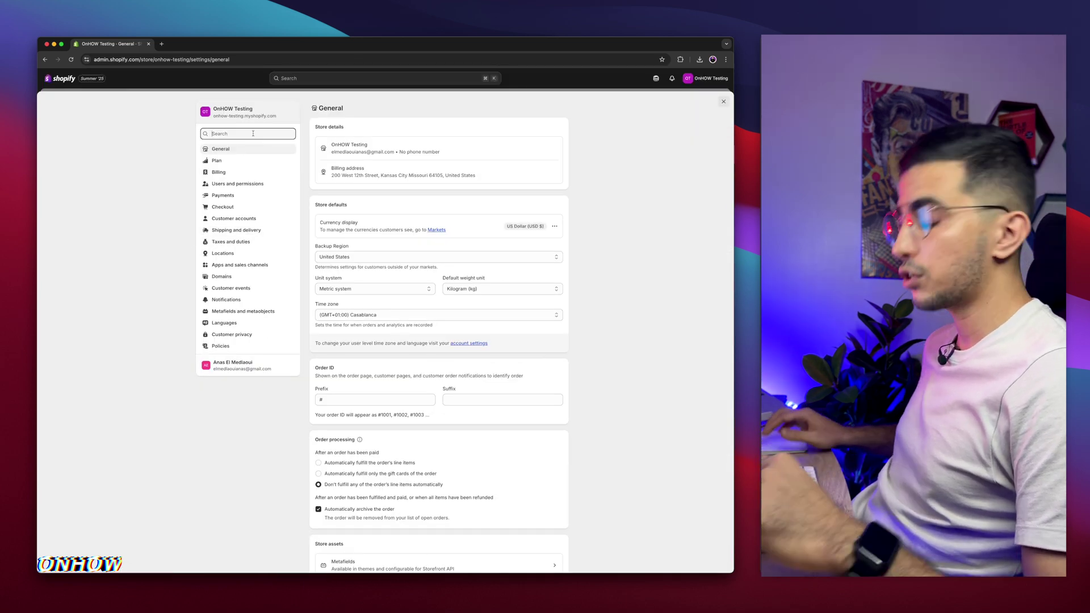
{"action": "type", "text": "sho"}
{"action": "key", "text": "BackSpace"}
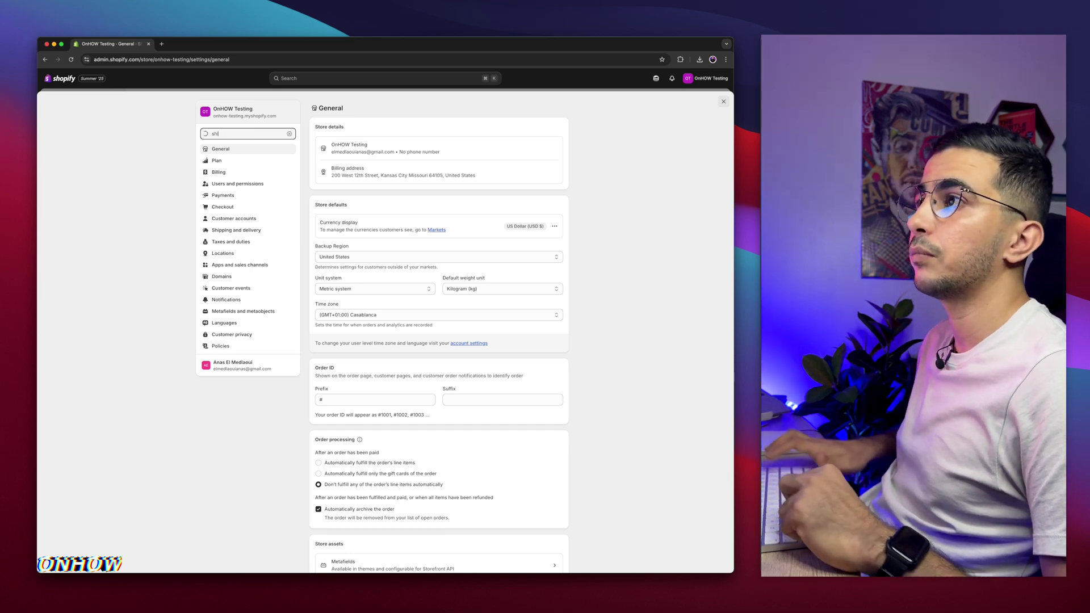
{"action": "type", "text": "i"}
{"action": "scroll", "coordinate": [386, 318], "scroll_direction": "up", "scroll_amount": 5}
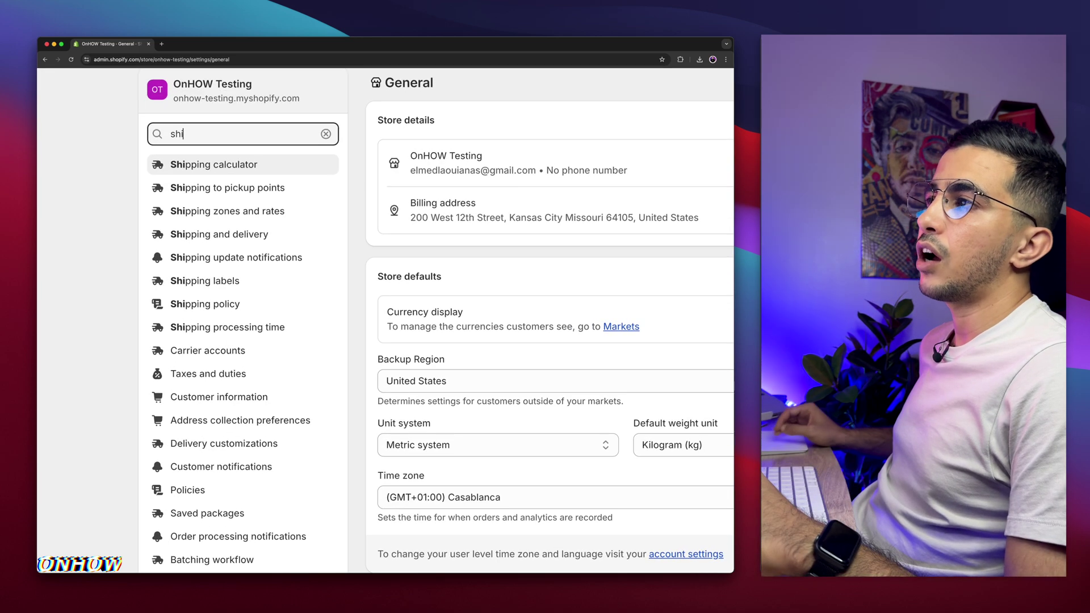
{"action": "left_click", "coordinate": [224, 235]}
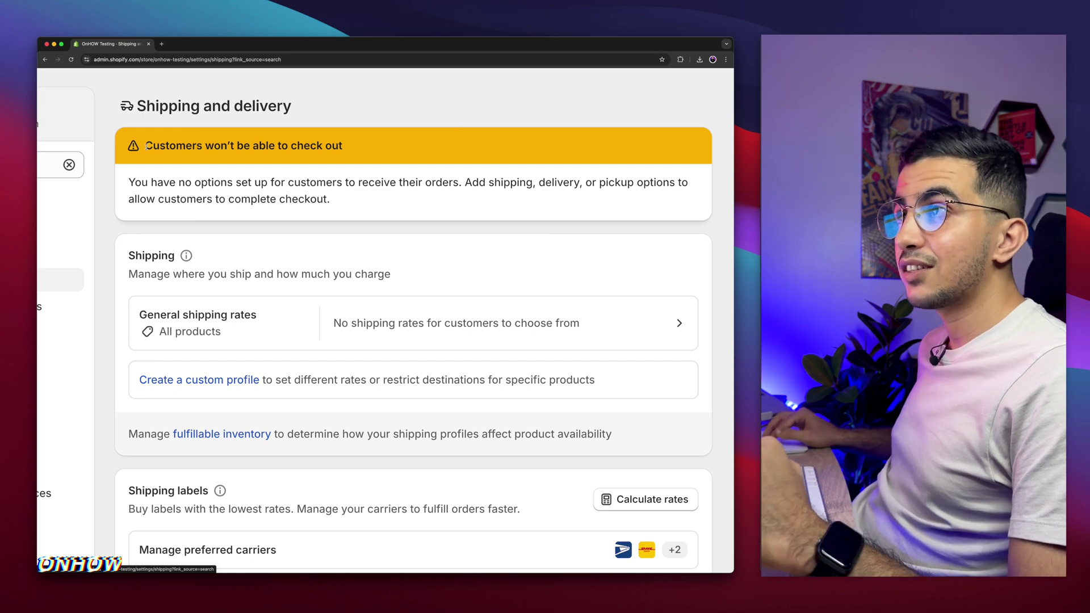
Step: Read the checkout warning on the Shipping and delivery page and the note about managing fulfillable inventory
{"action": "left_click_drag", "start_coordinate": [143, 145], "coordinate": [403, 145]}
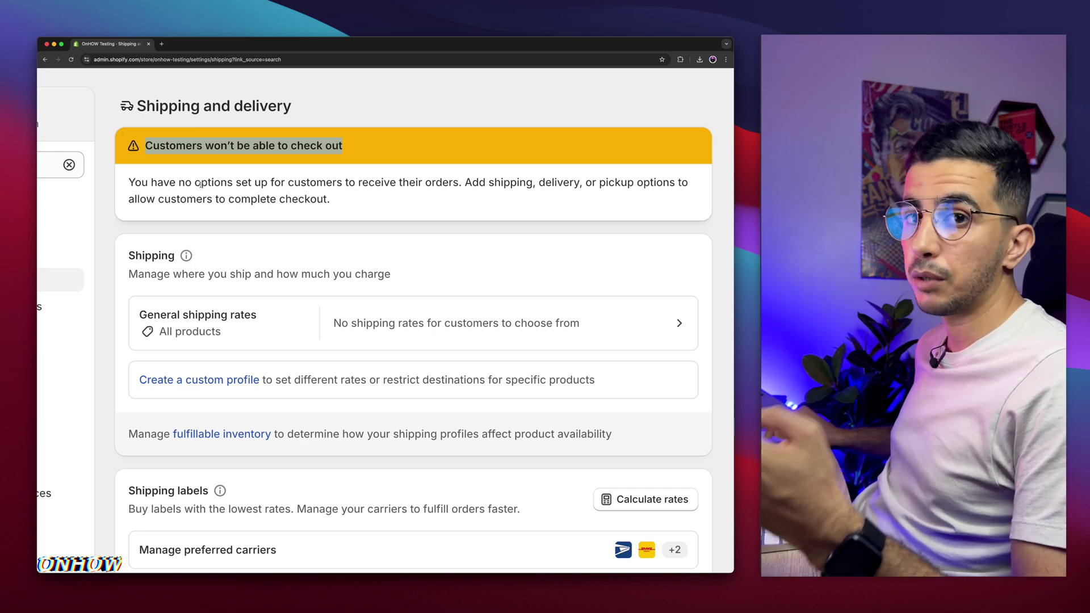
{"action": "left_click_drag", "start_coordinate": [128, 182], "coordinate": [288, 207]}
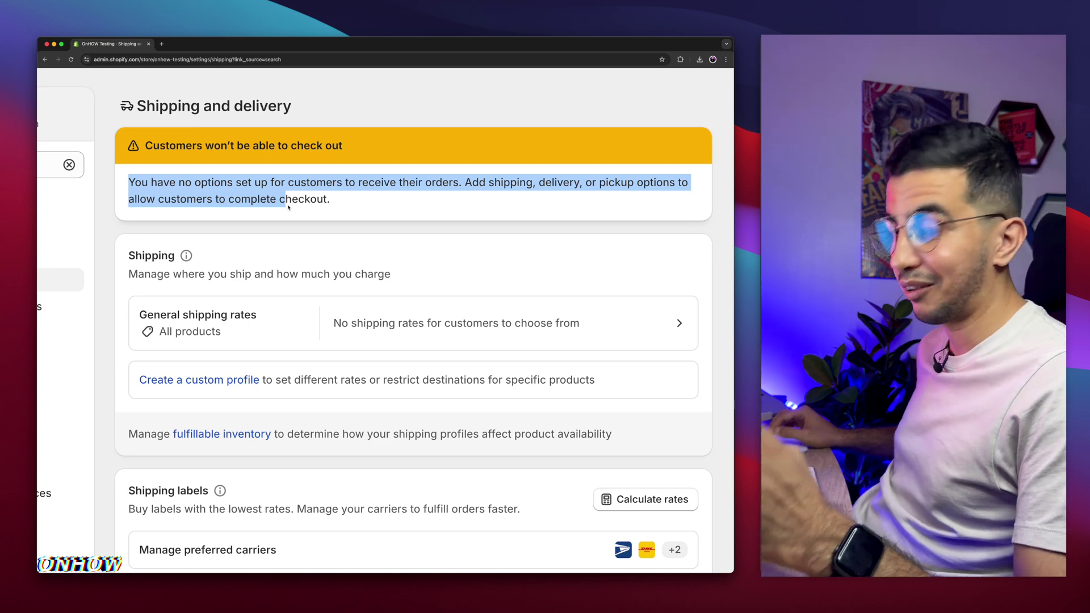
{"action": "left_click", "coordinate": [288, 207]}
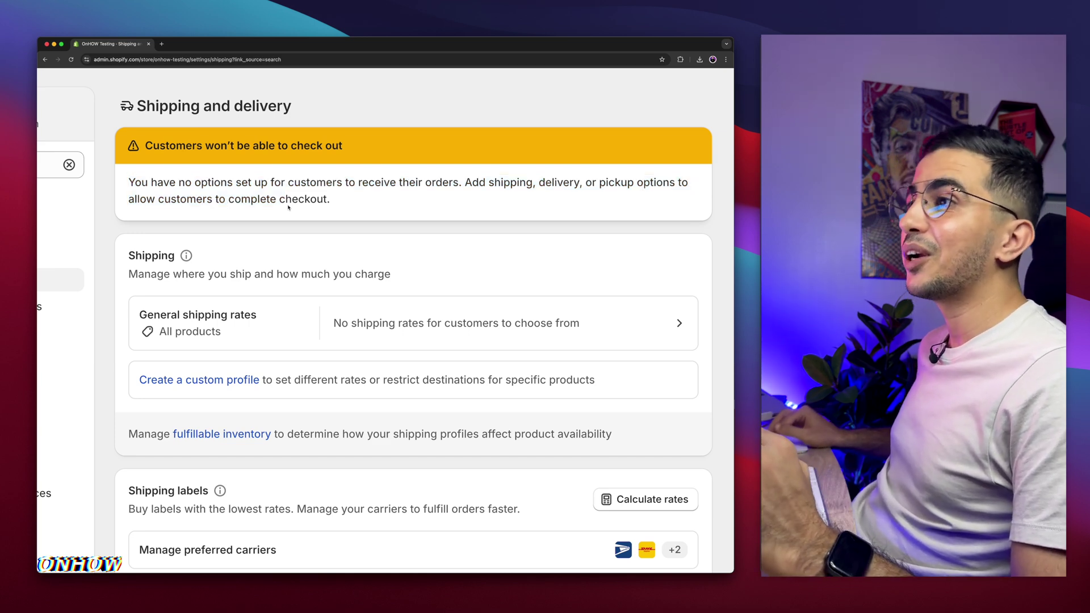
{"action": "scroll", "coordinate": [256, 210], "scroll_direction": "down", "scroll_amount": 3}
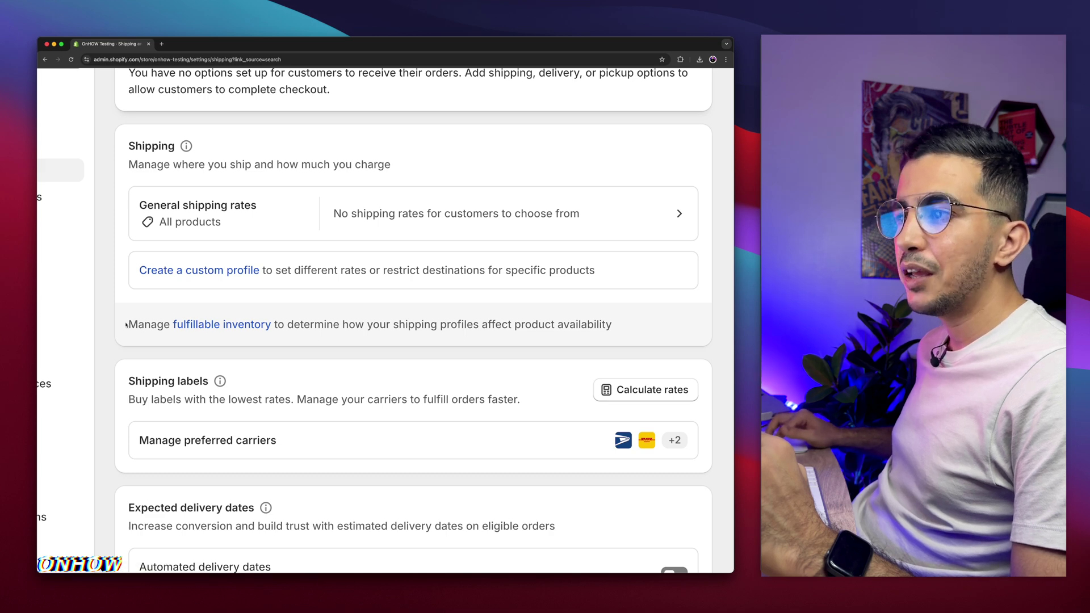
{"action": "left_click_drag", "start_coordinate": [128, 323], "coordinate": [608, 324]}
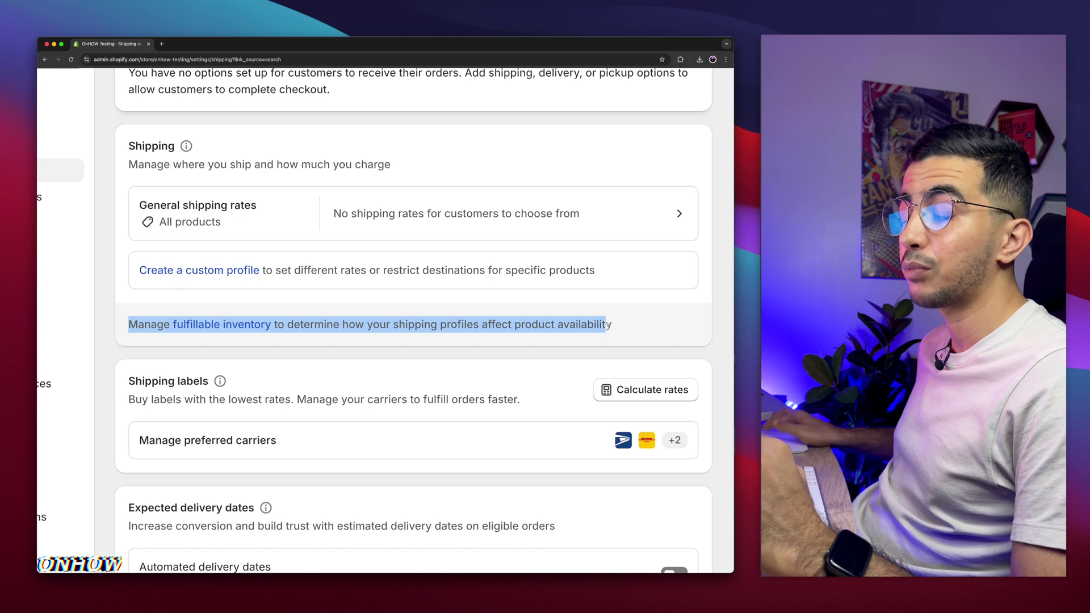
{"action": "left_click", "coordinate": [625, 325]}
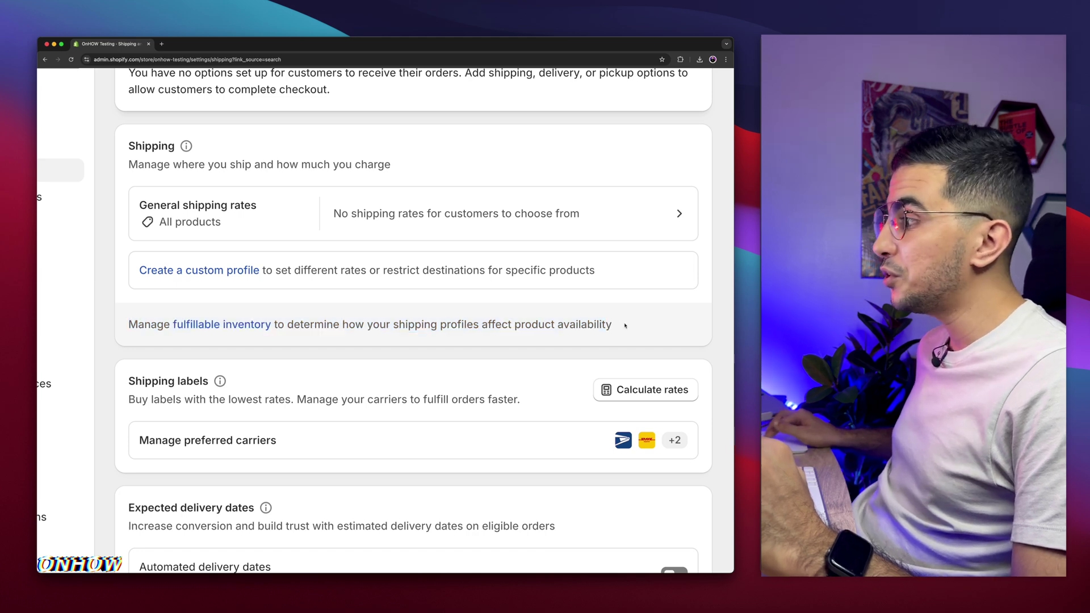
{"action": "left_click_drag", "start_coordinate": [617, 325], "coordinate": [106, 329]}
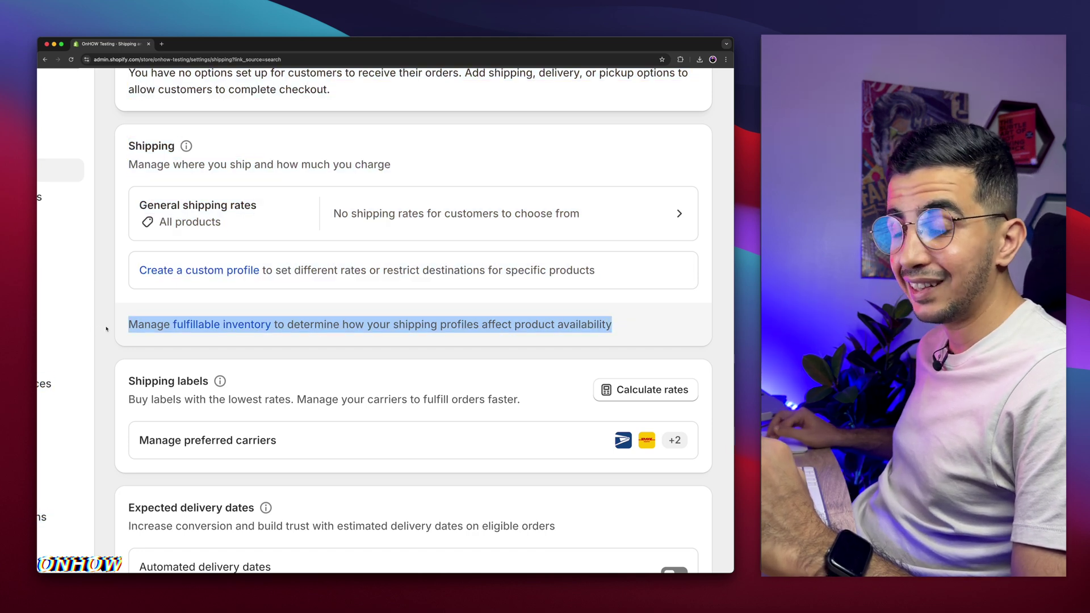
{"action": "left_click", "coordinate": [138, 325]}
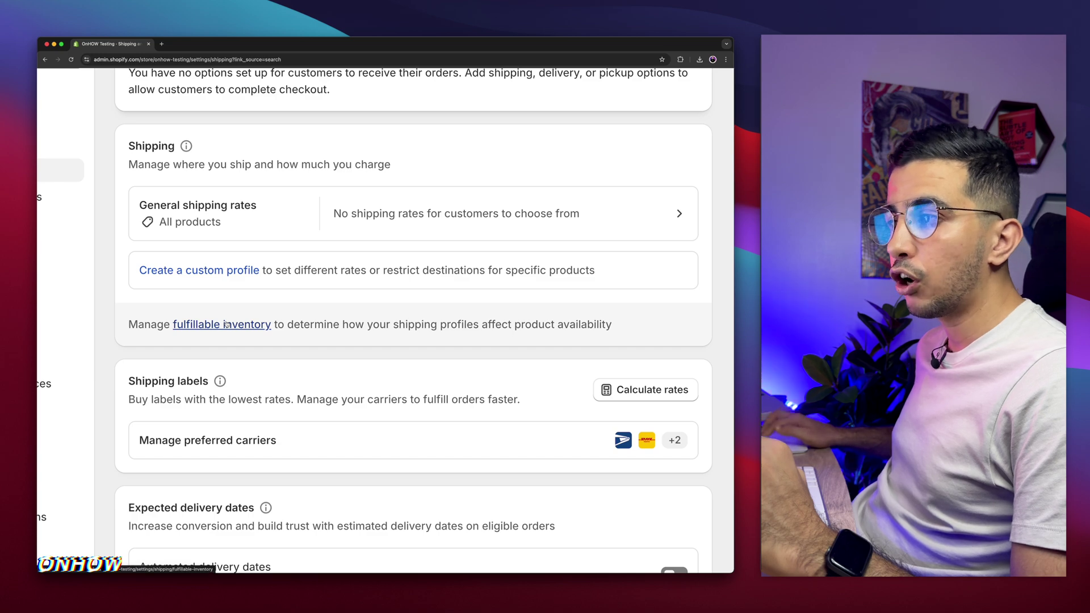
Step: Open the fulfillable inventory settings, read the two selling options for shipping zones, and close the dialog
{"action": "left_click", "coordinate": [221, 325]}
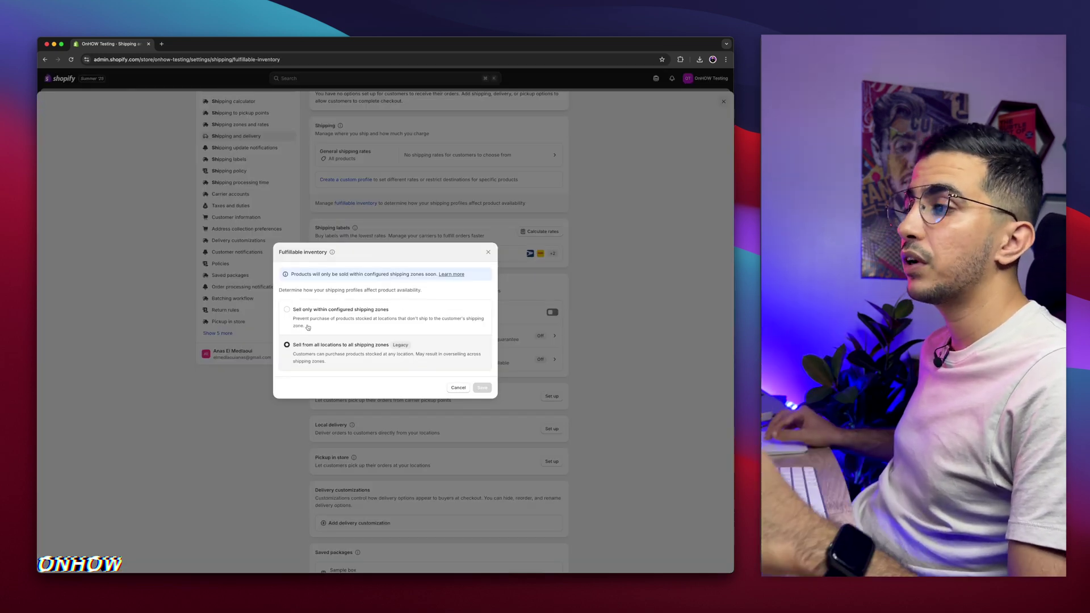
{"action": "scroll", "coordinate": [307, 327], "scroll_direction": "right", "scroll_amount": 2}
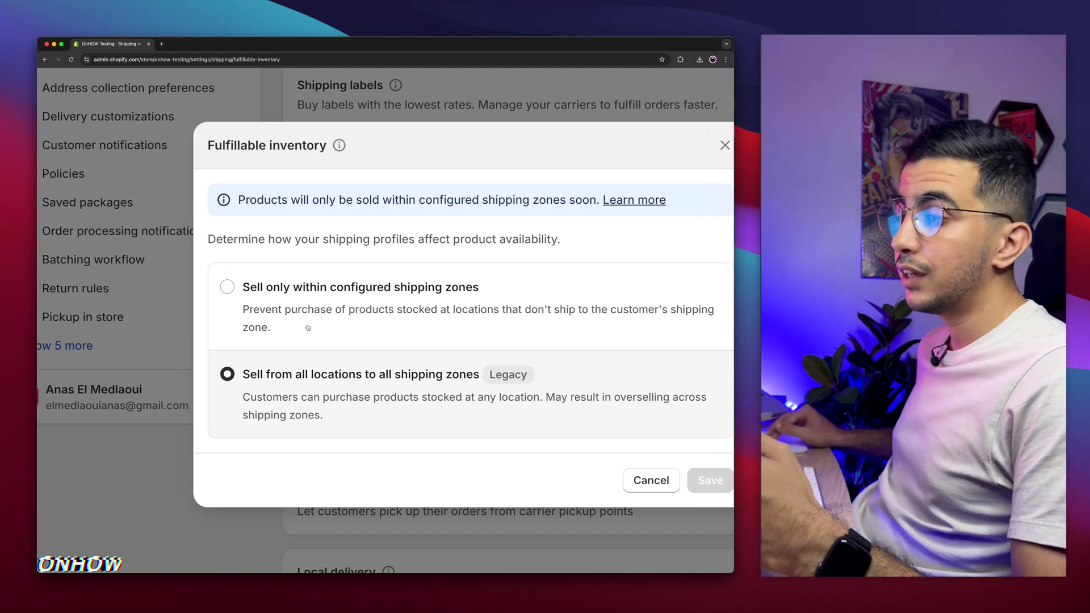
{"action": "scroll", "coordinate": [307, 328], "scroll_direction": "down", "scroll_amount": 2}
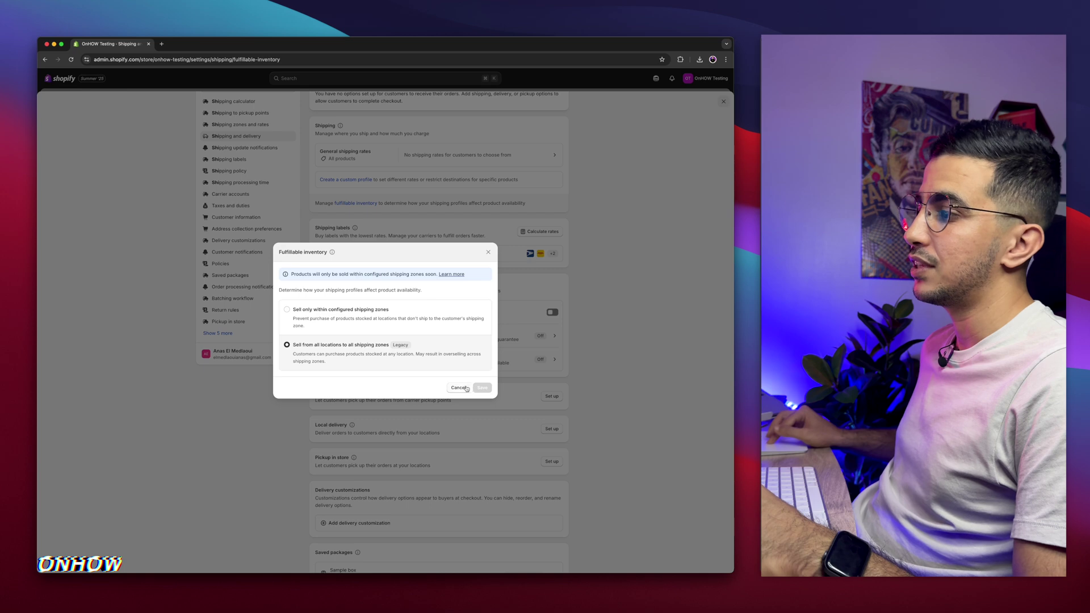
{"action": "left_click", "coordinate": [488, 252]}
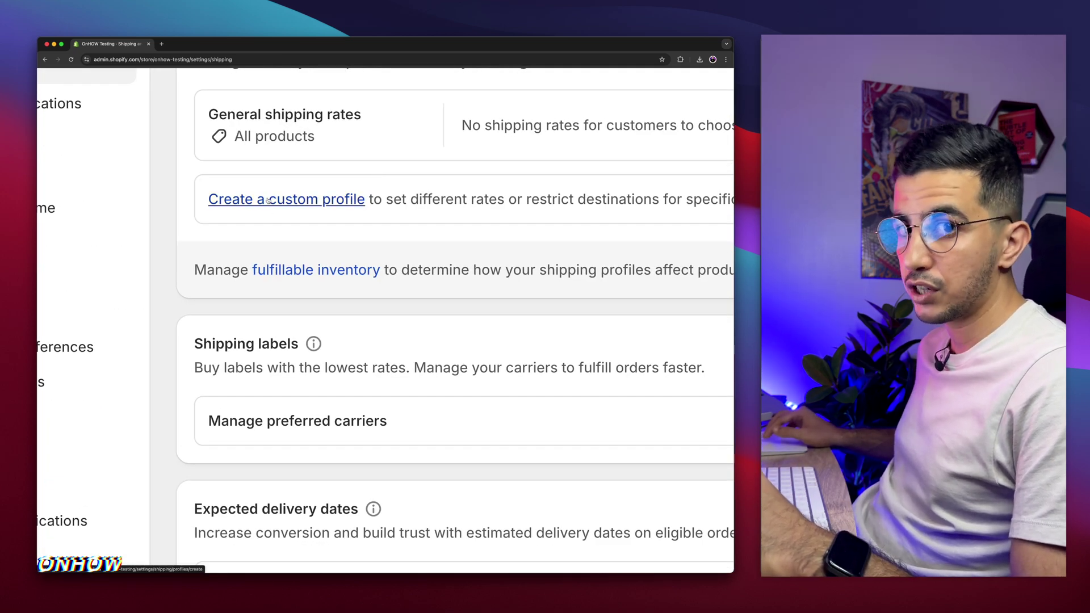
Step: Start a custom shipping profile and name it International
{"action": "scroll", "coordinate": [268, 200], "scroll_direction": "up", "scroll_amount": 2}
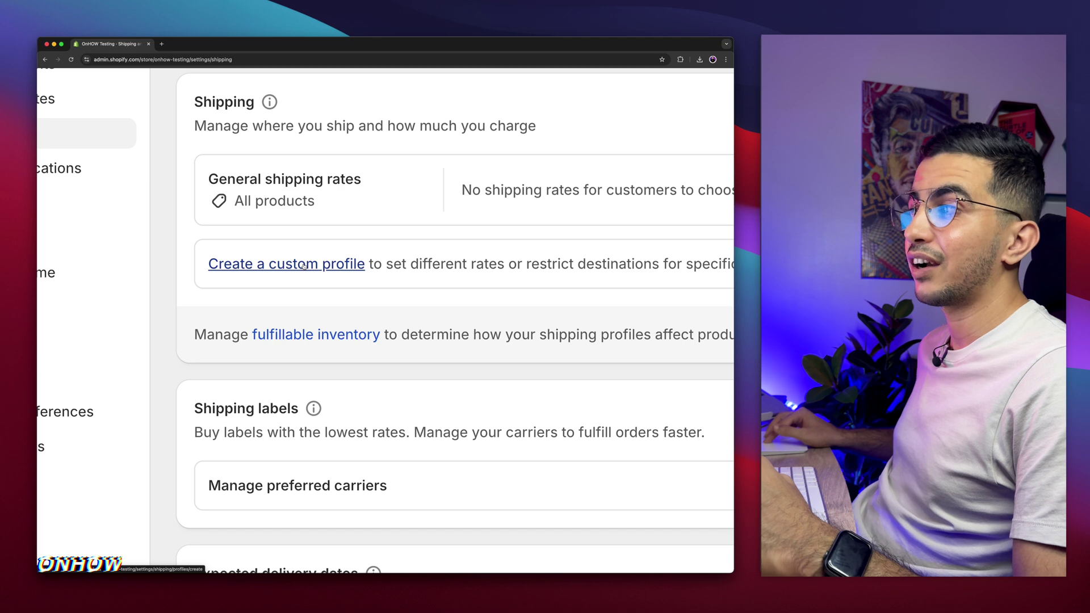
{"action": "left_click", "coordinate": [304, 264]}
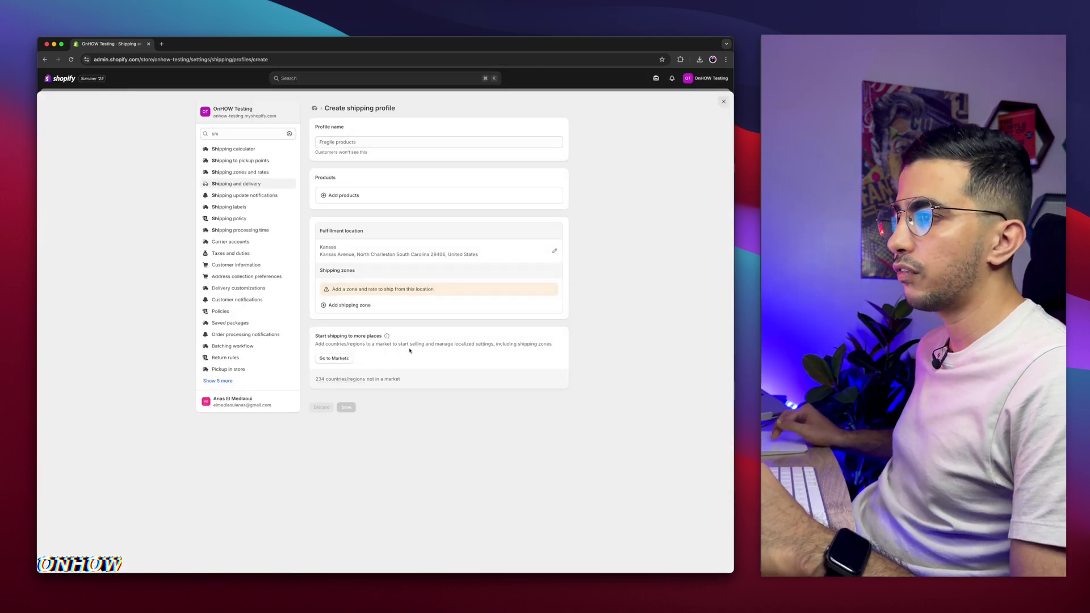
{"action": "left_click", "coordinate": [370, 139]}
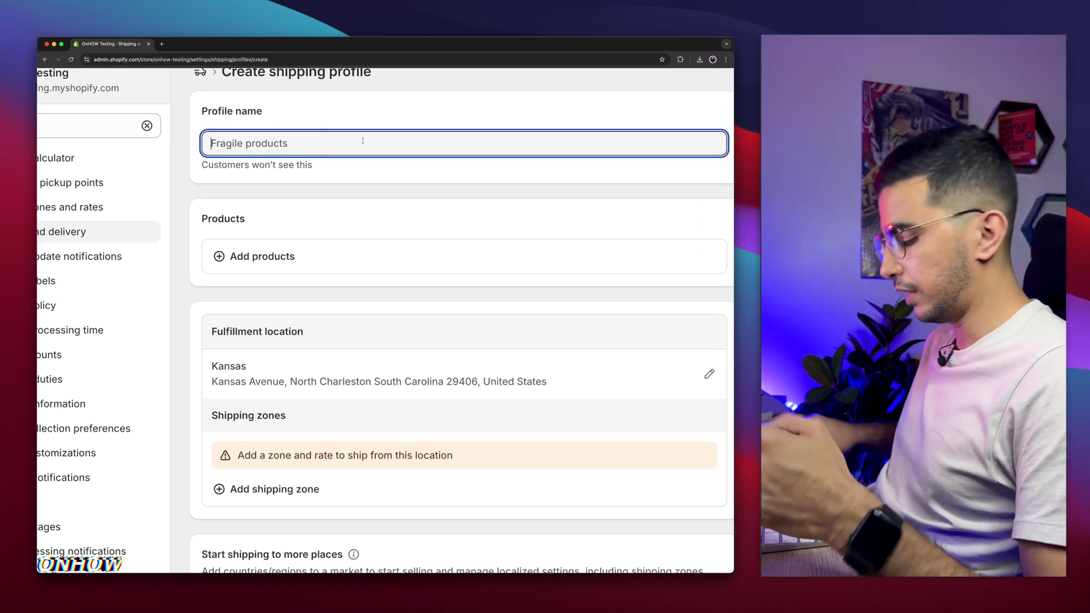
{"action": "type", "text": "Int"}
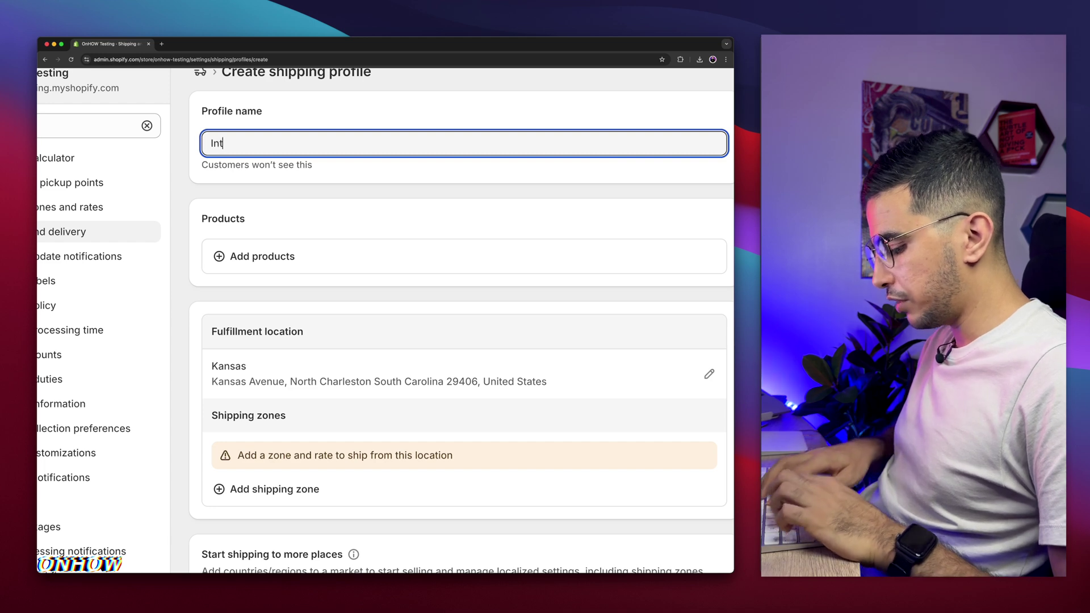
{"action": "type", "text": "ernational"}
Step: Add all displayed products with their variants to the International shipping profile
{"action": "scroll", "coordinate": [386, 321], "scroll_direction": "down", "scroll_amount": 3}
{"action": "scroll", "coordinate": [386, 321], "scroll_direction": "right", "scroll_amount": 2}
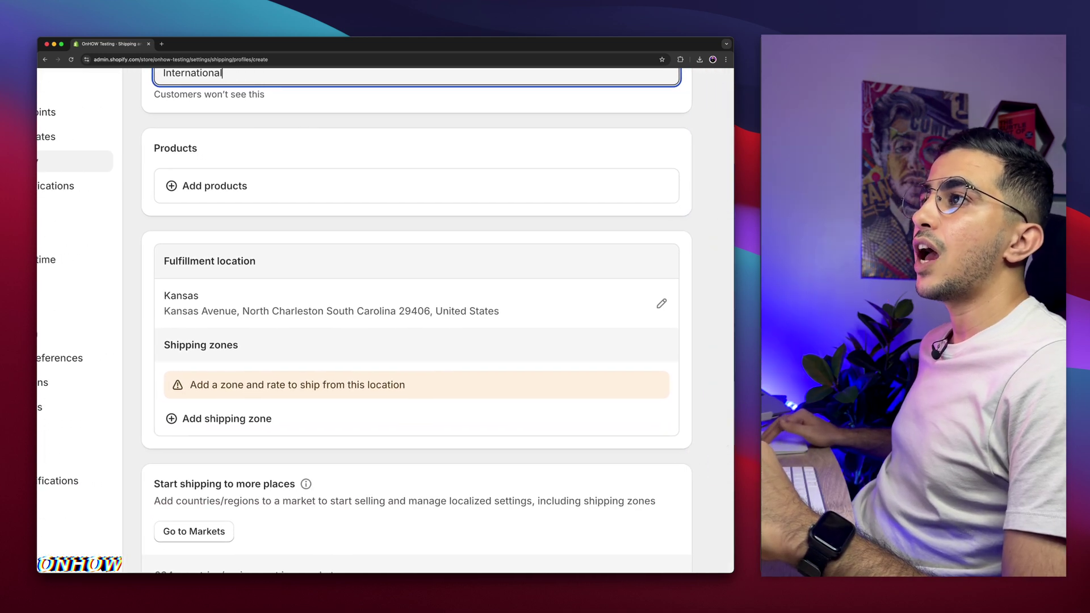
{"action": "scroll", "coordinate": [386, 320], "scroll_direction": "up", "scroll_amount": 2}
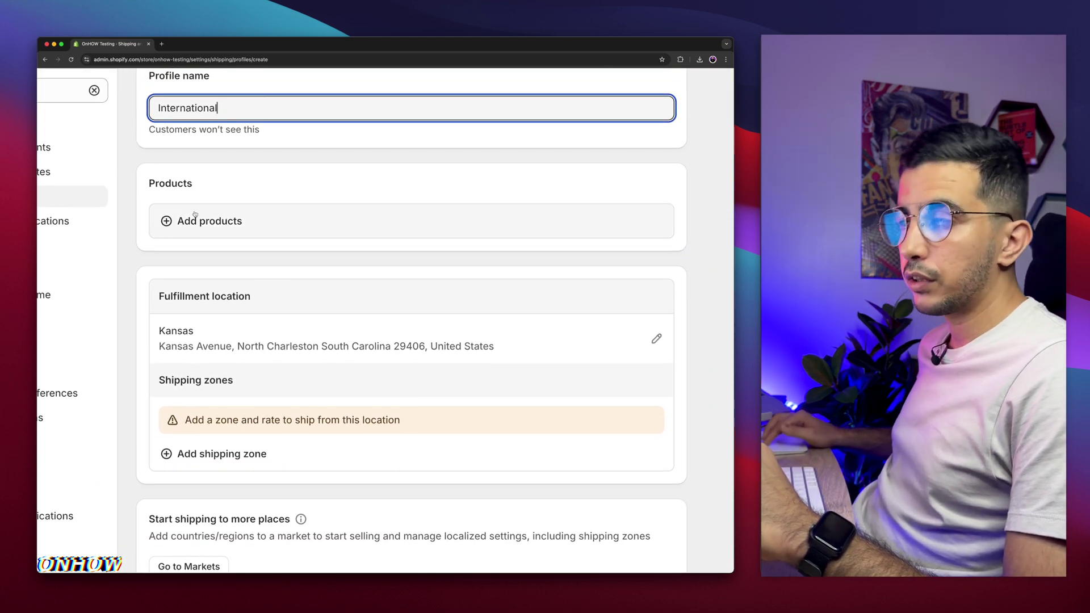
{"action": "left_click", "coordinate": [232, 217]}
{"action": "key", "text": "super+0"}
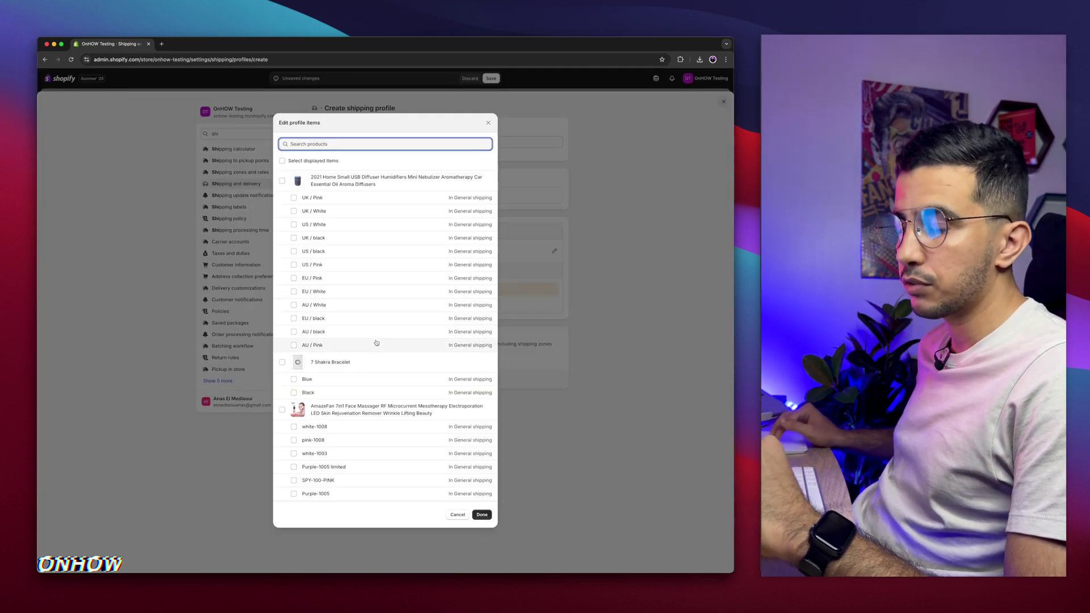
{"action": "scroll", "coordinate": [376, 343], "scroll_direction": "down", "scroll_amount": 5}
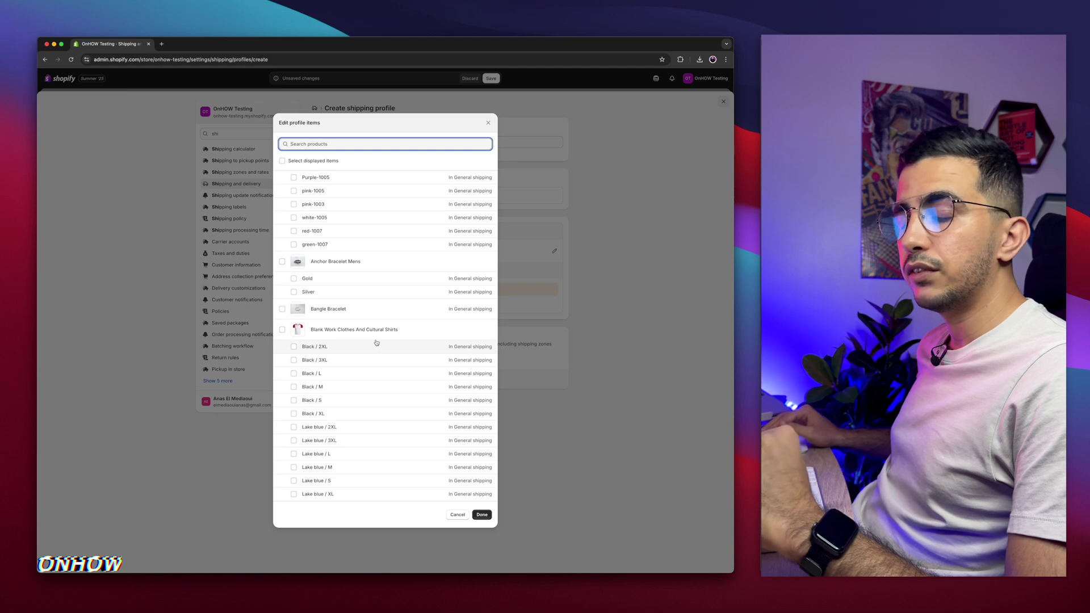
{"action": "scroll", "coordinate": [376, 343], "scroll_direction": "up", "scroll_amount": 5}
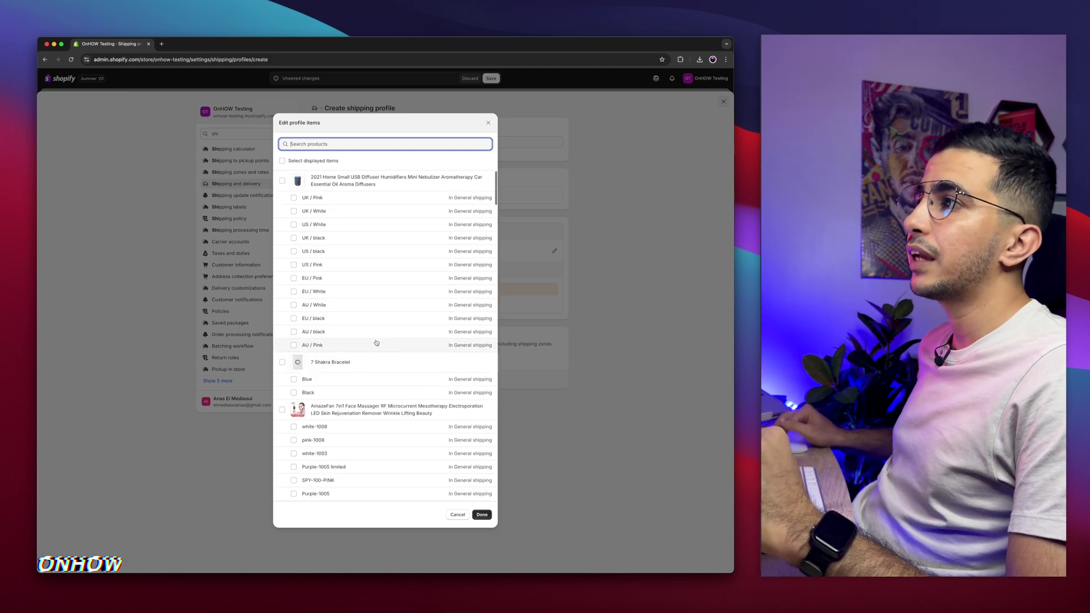
{"action": "left_click", "coordinate": [282, 161]}
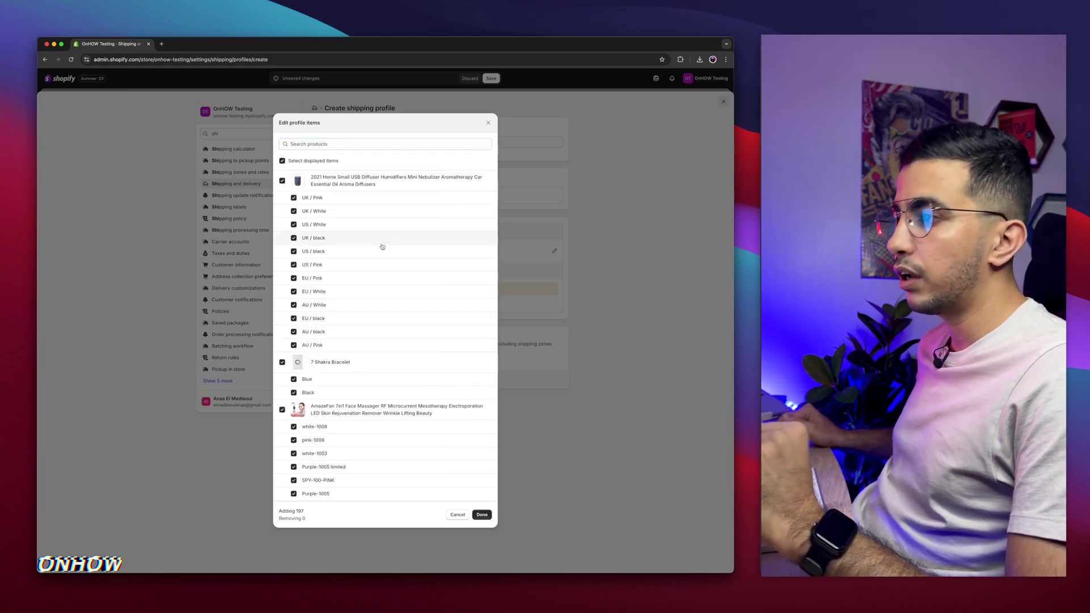
{"action": "scroll", "coordinate": [382, 246], "scroll_direction": "down", "scroll_amount": 10}
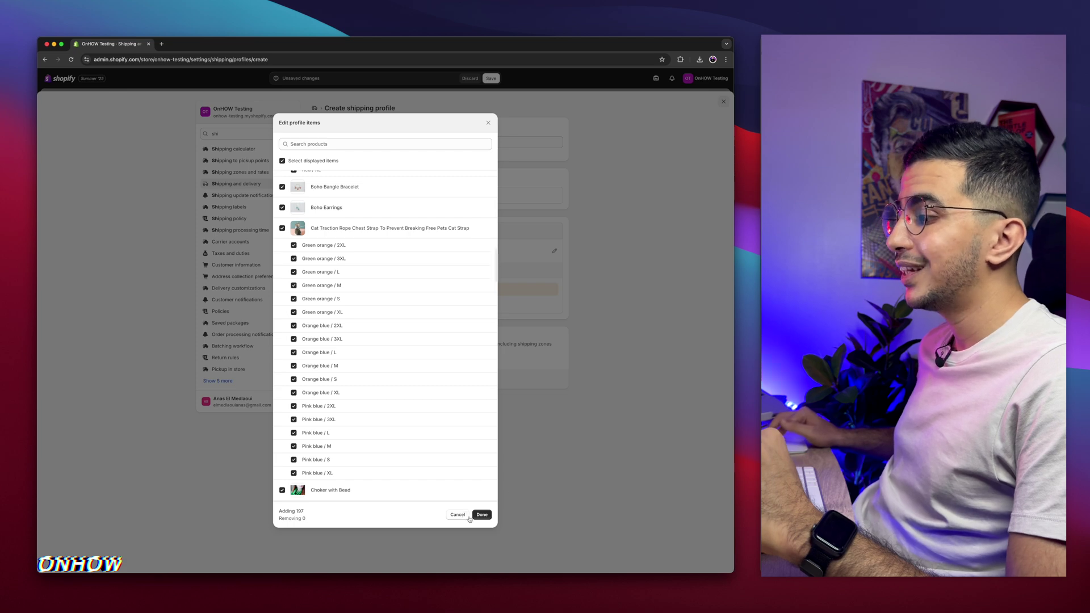
{"action": "left_click", "coordinate": [482, 515]}
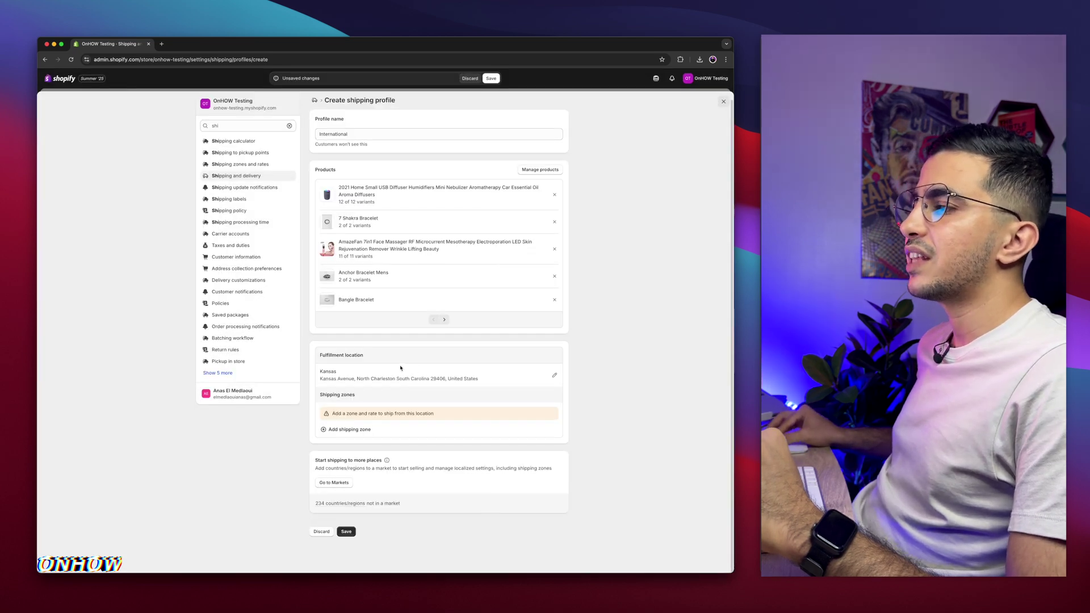
Step: Create a new shipping zone for the fulfillment location and include all states of the United States
{"action": "scroll", "coordinate": [401, 367], "scroll_direction": "down", "scroll_amount": 2}
{"action": "triple_click", "coordinate": [384, 331]}
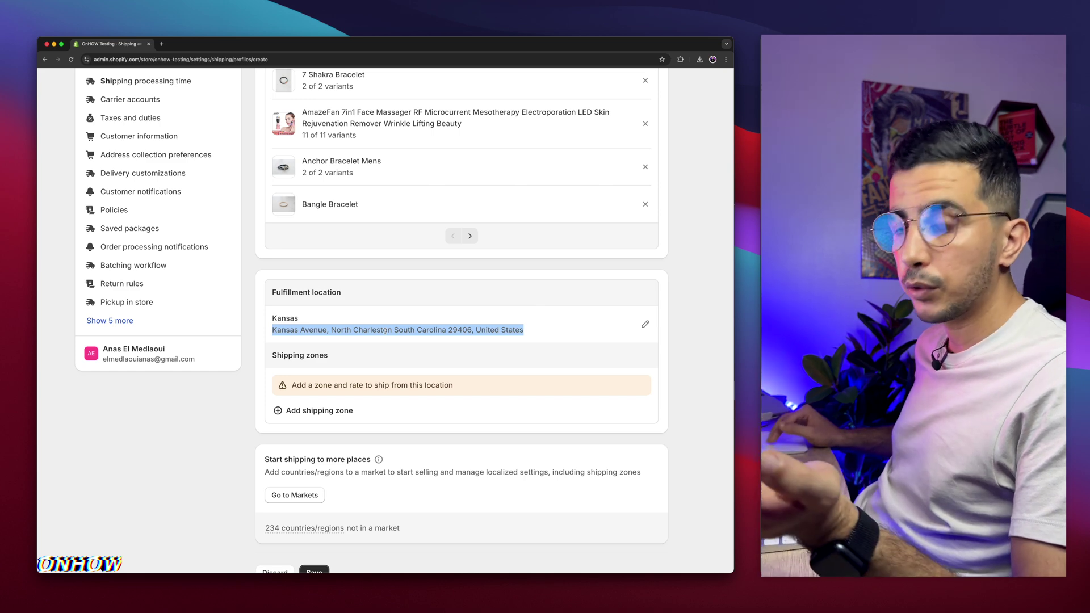
{"action": "scroll", "coordinate": [385, 332], "scroll_direction": "down", "scroll_amount": 2}
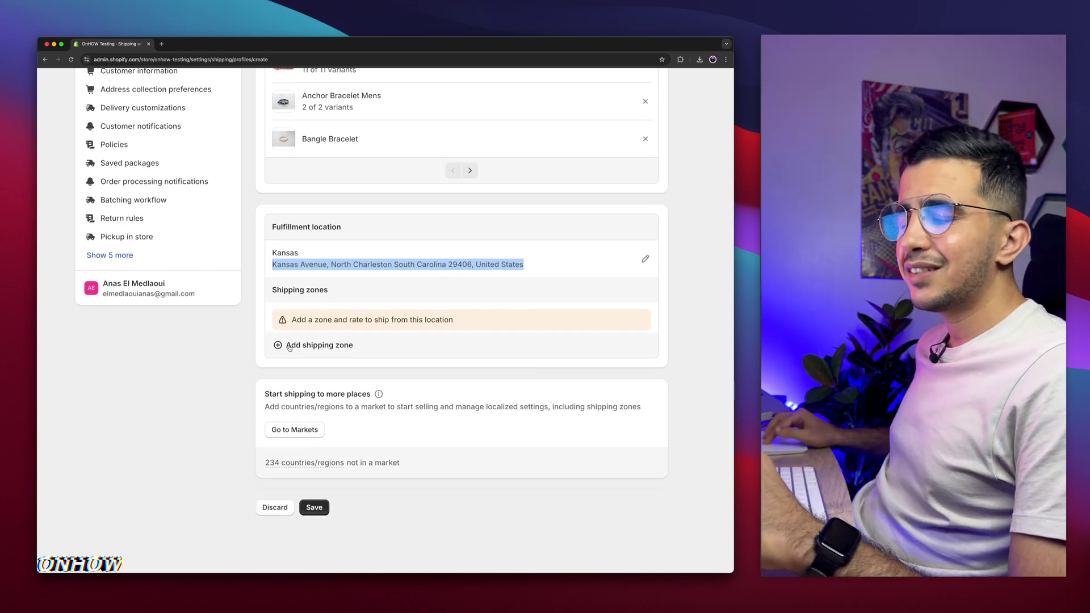
{"action": "left_click", "coordinate": [321, 347]}
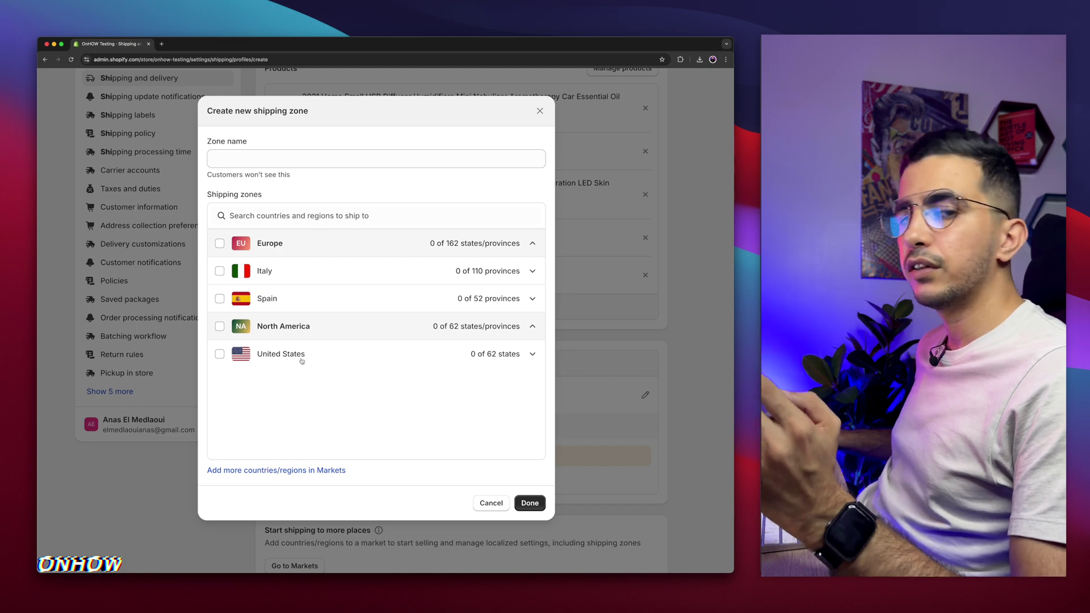
{"action": "left_click", "coordinate": [219, 354]}
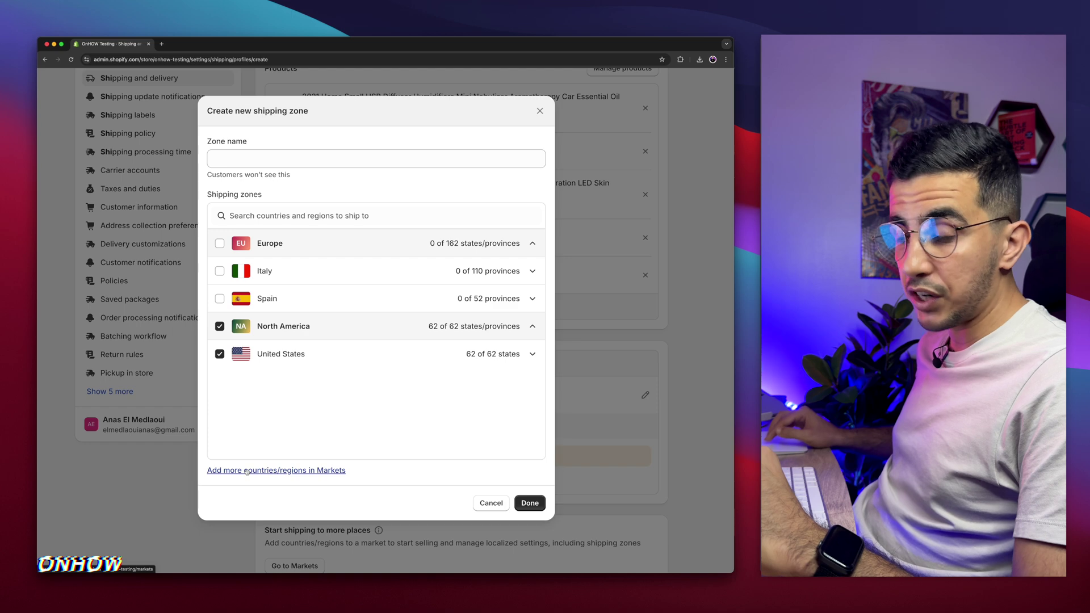
Step: Check the Markets page where more countries can be added, and include Spain and Italy in the new shipping zone
{"action": "left_click", "coordinate": [275, 470]}
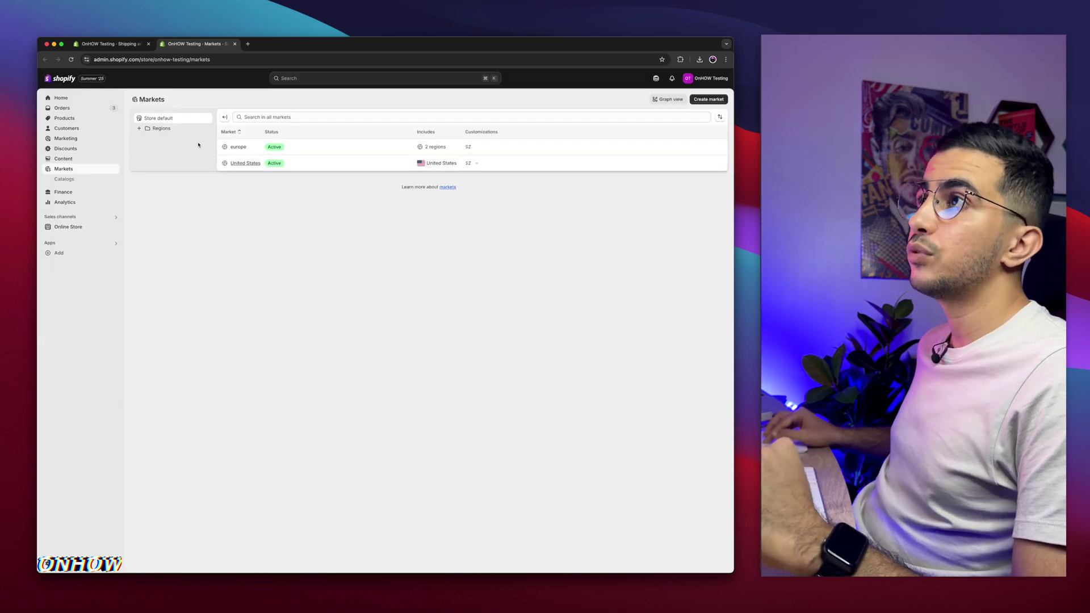
{"action": "left_click", "coordinate": [100, 46]}
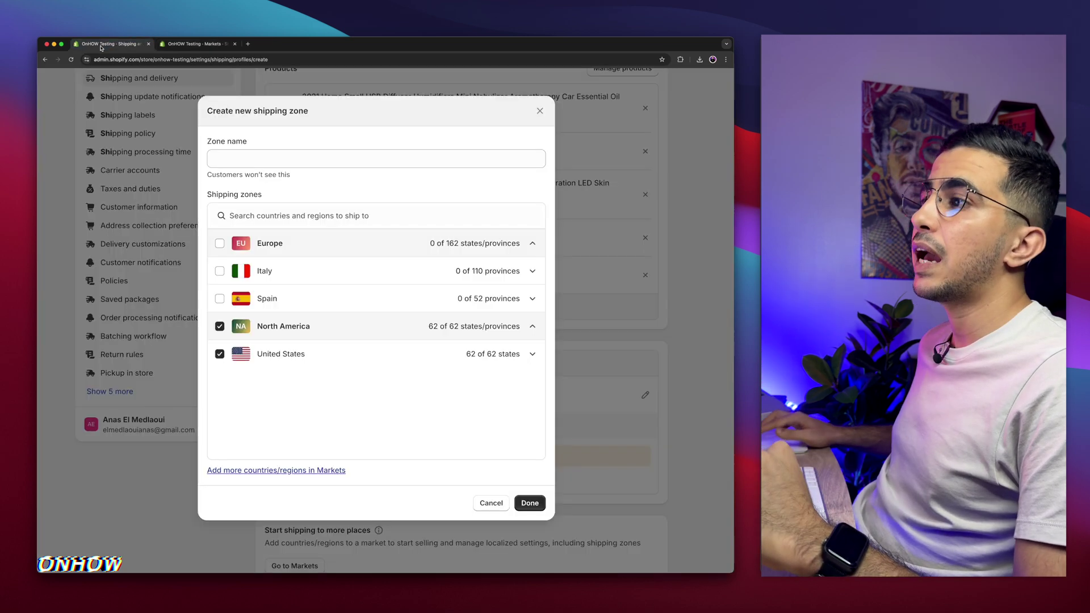
{"action": "left_click", "coordinate": [220, 299]}
{"action": "left_click", "coordinate": [219, 271]}
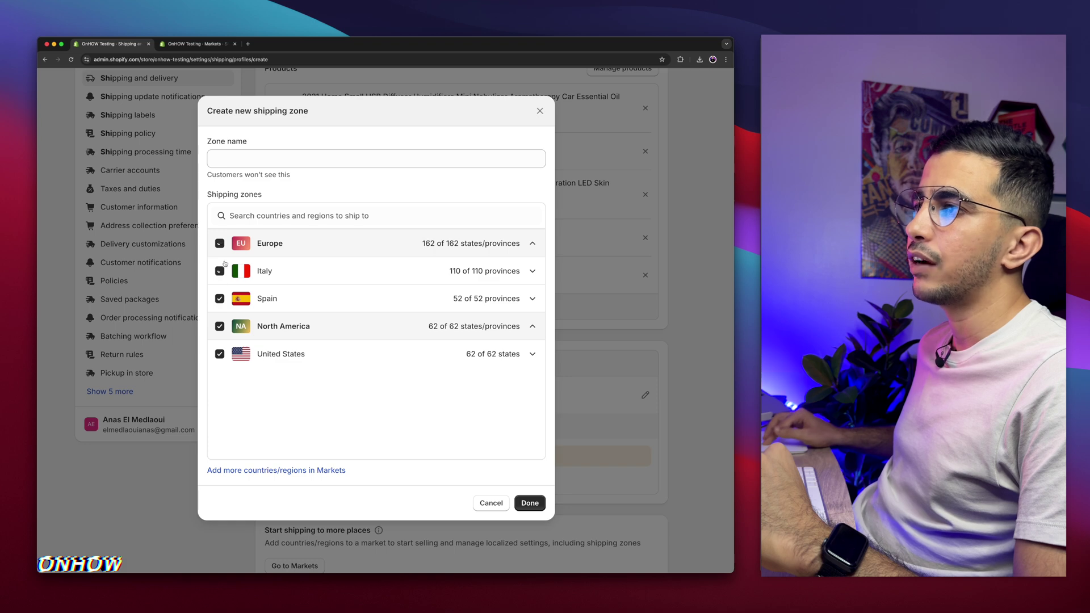
Step: Name the shipping zone International and finish creating it
{"action": "left_click", "coordinate": [530, 502]}
{"action": "left_click", "coordinate": [322, 157]}
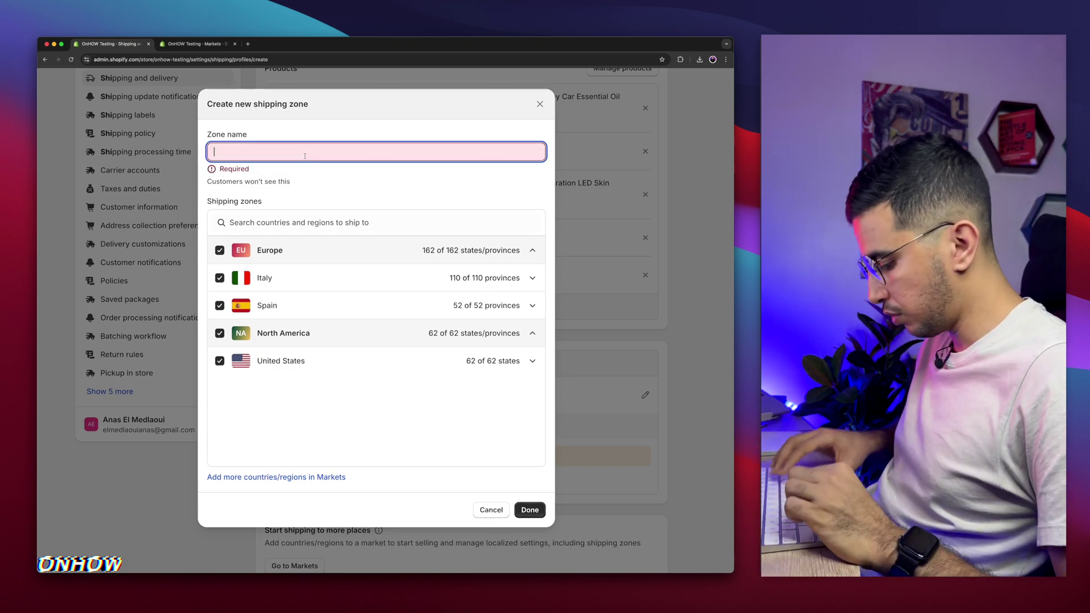
{"action": "type", "text": "International"}
{"action": "key", "text": "Return"}
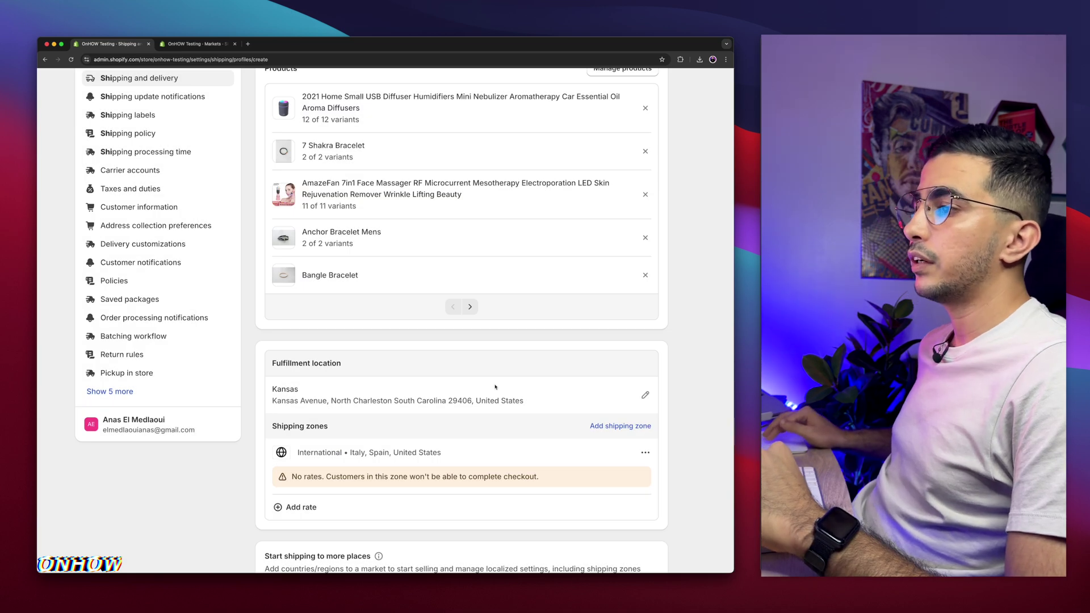
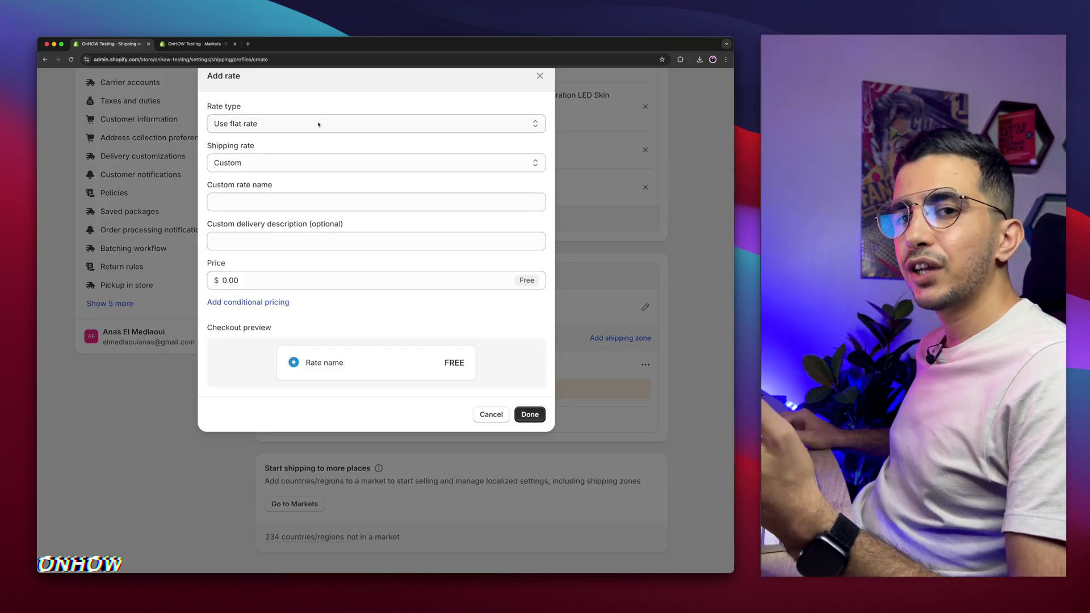
Step: Keep the zone's new rate as a custom flat rate and name it International rate
{"action": "scroll", "coordinate": [326, 209], "scroll_direction": "up", "scroll_amount": 1}
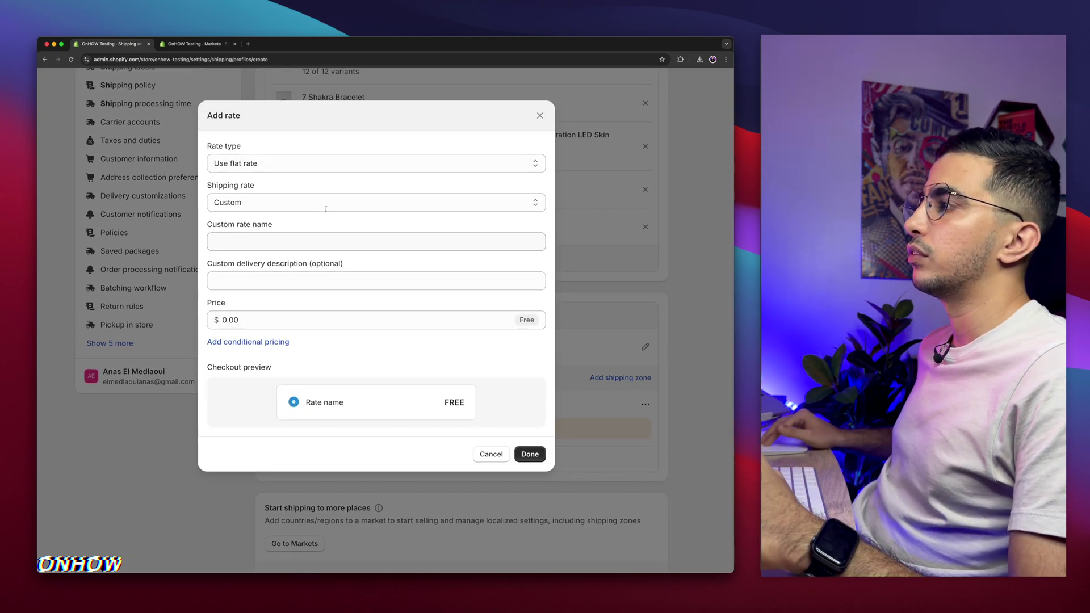
{"action": "left_click", "coordinate": [267, 164]}
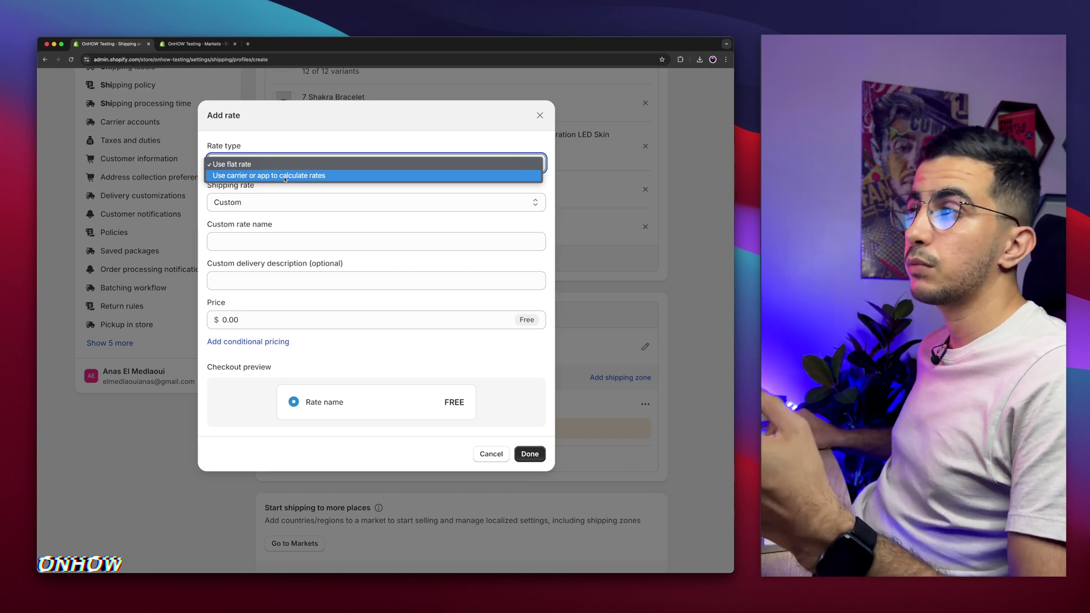
{"action": "left_click", "coordinate": [265, 165]}
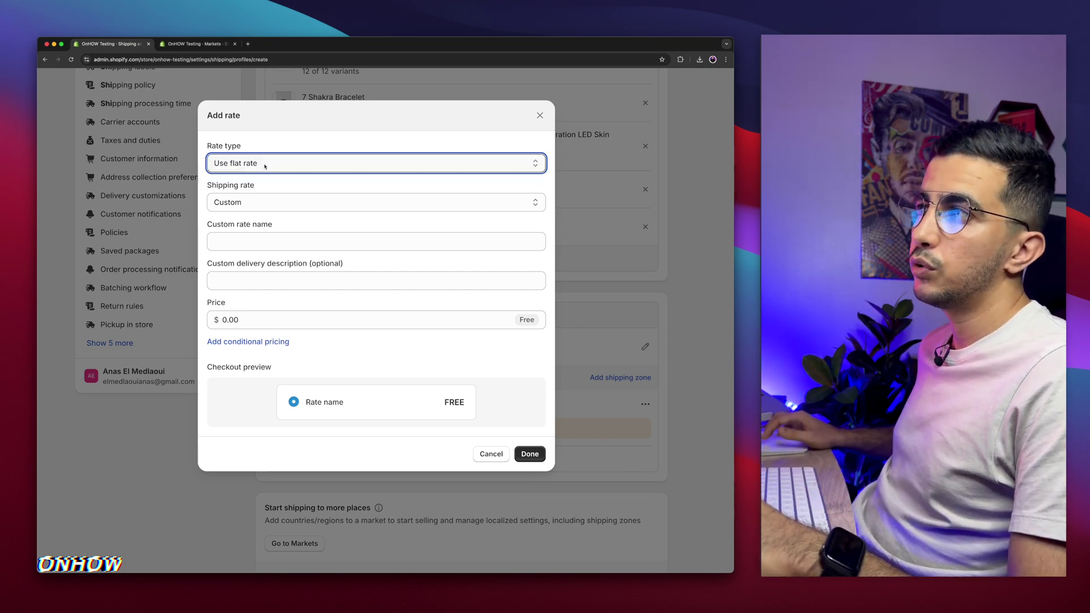
{"action": "left_click", "coordinate": [253, 203]}
{"action": "left_click", "coordinate": [252, 203]}
{"action": "left_click", "coordinate": [251, 223]}
{"action": "type", "text": "International rate"}
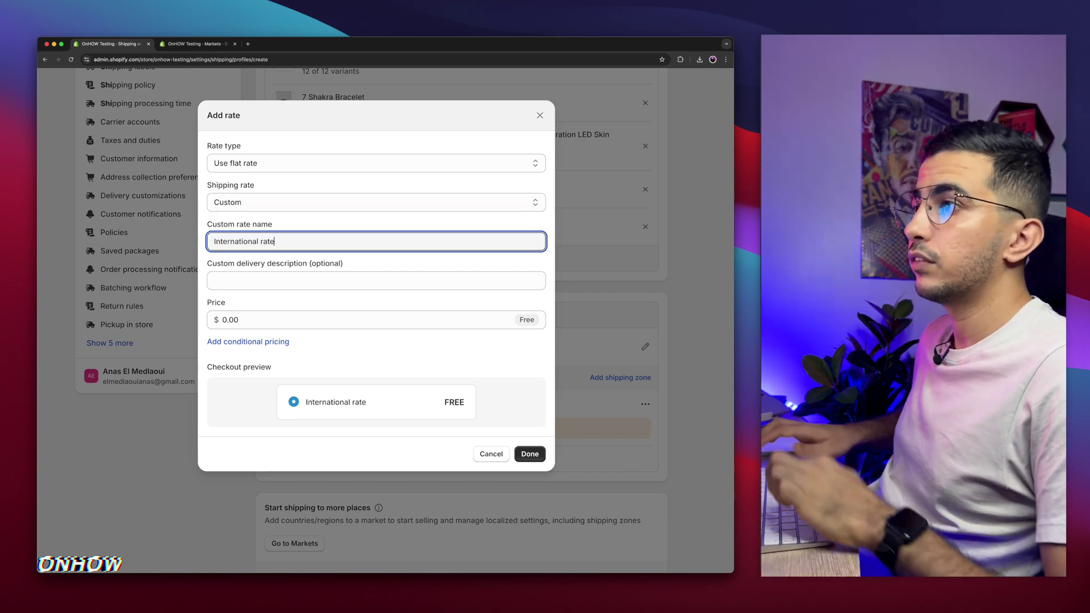
Step: Give the rate the delivery description Made to order and set its price to $9.99
{"action": "left_click", "coordinate": [244, 280]}
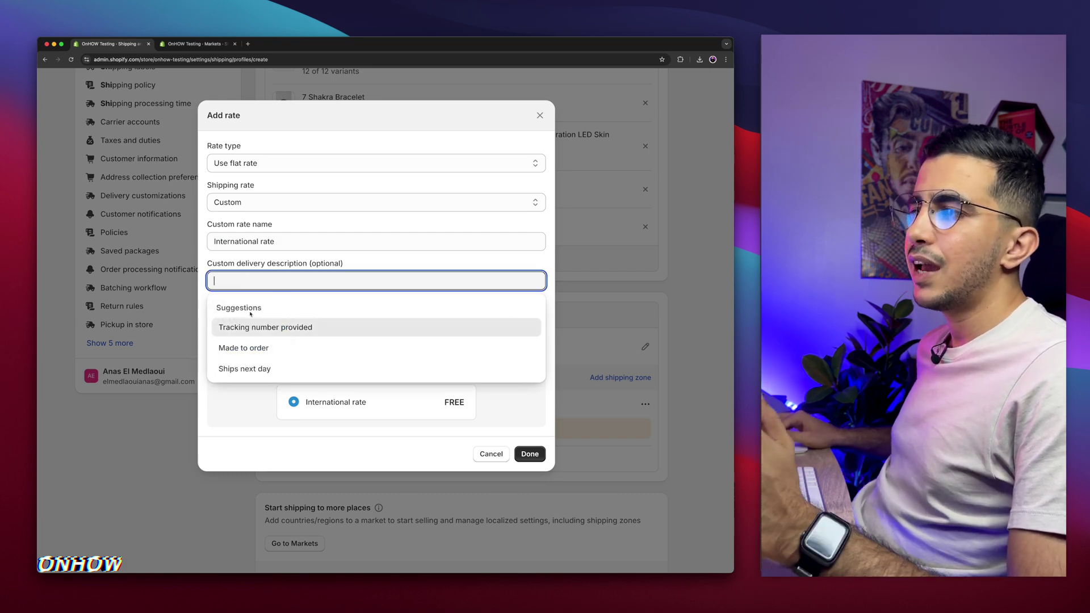
{"action": "left_click", "coordinate": [238, 353]}
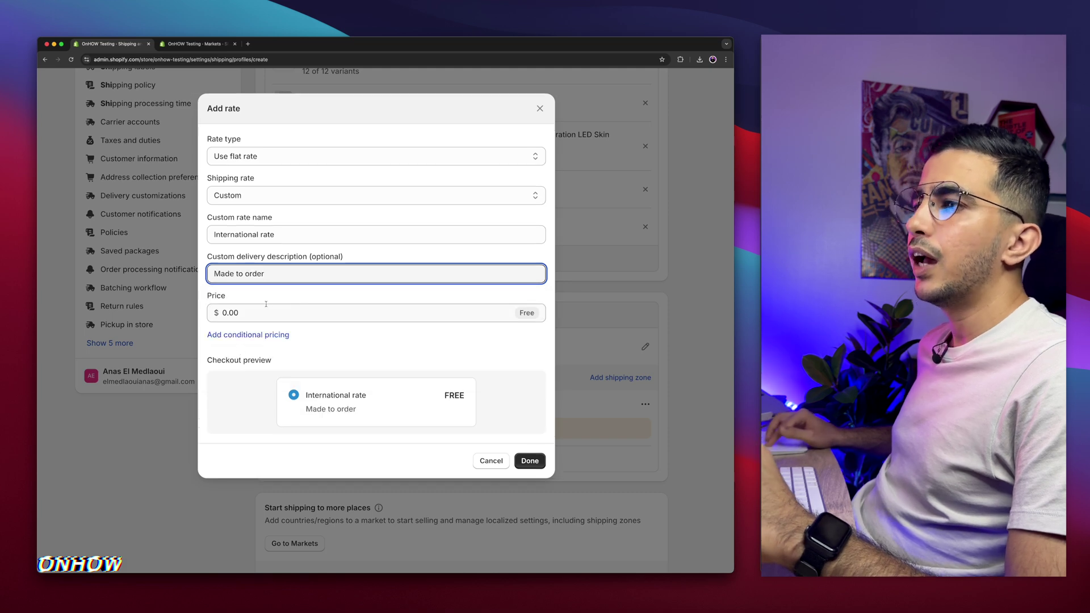
{"action": "left_click", "coordinate": [252, 314]}
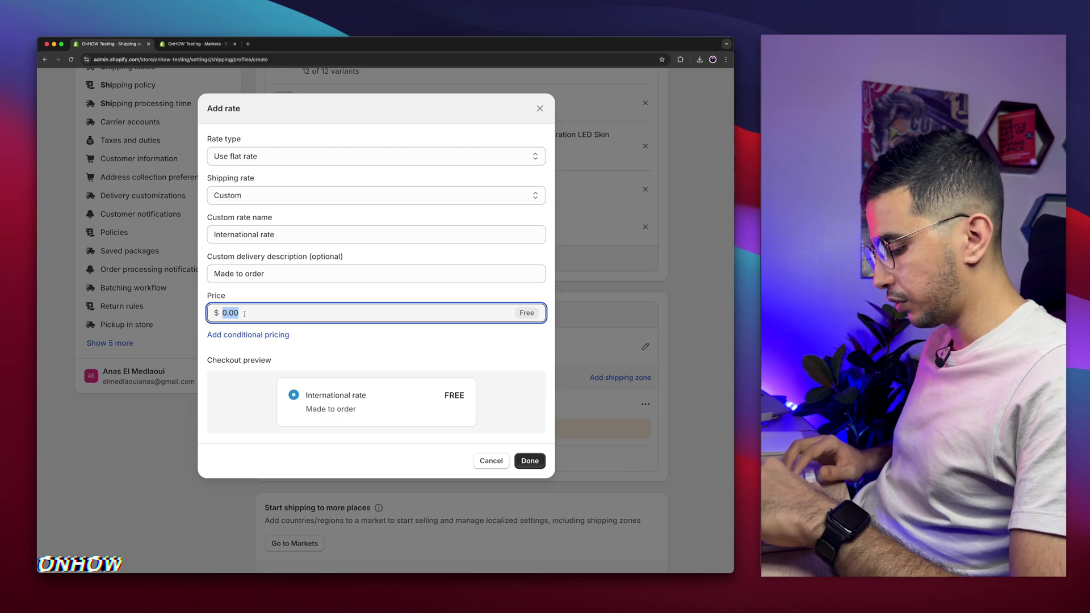
{"action": "type", "text": "9.99"}
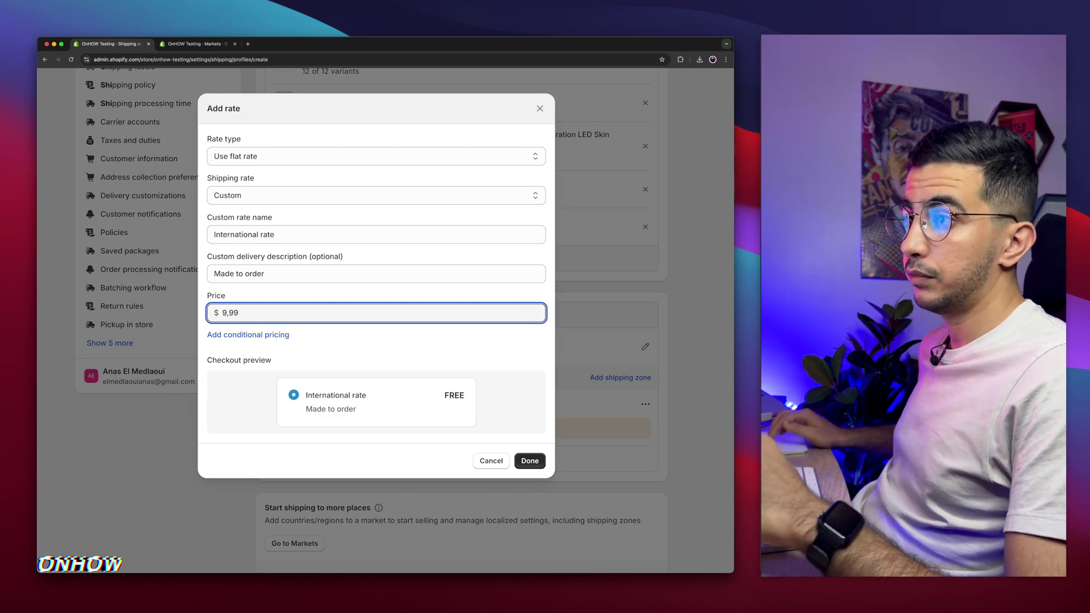
{"action": "left_click", "coordinate": [252, 321]}
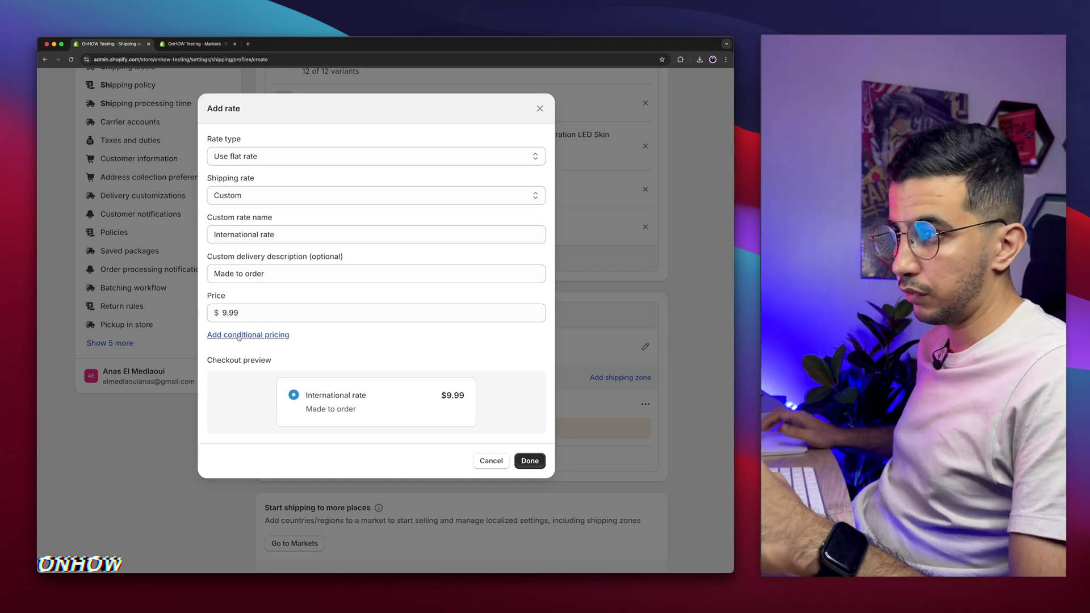
Step: View the rate's conditional pricing options, remove the conditional pricing, and add the rate to the International zone
{"action": "left_click", "coordinate": [239, 336]}
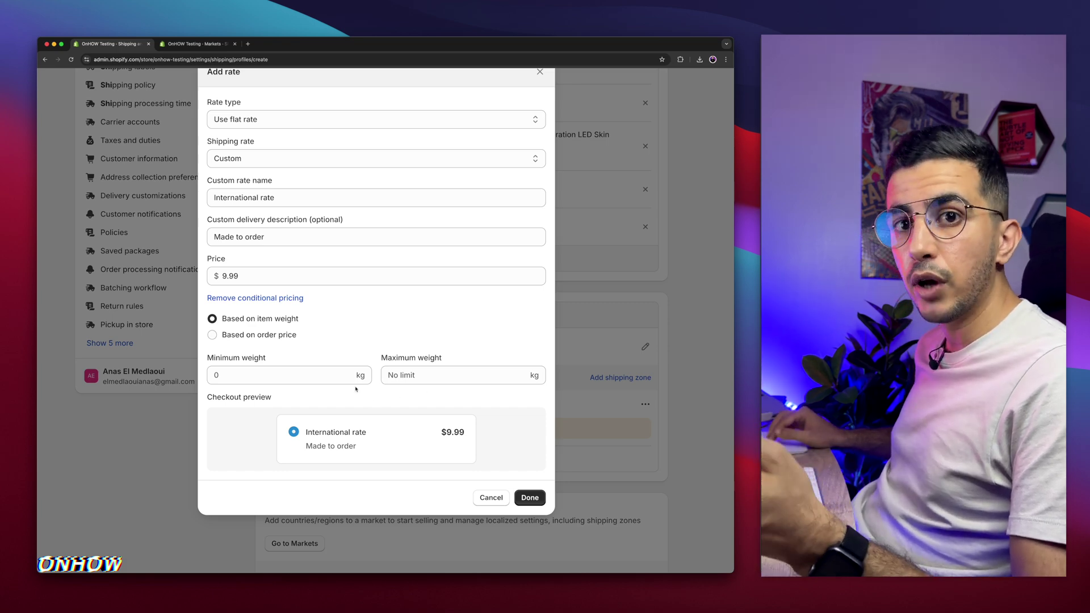
{"action": "left_click", "coordinate": [274, 297]}
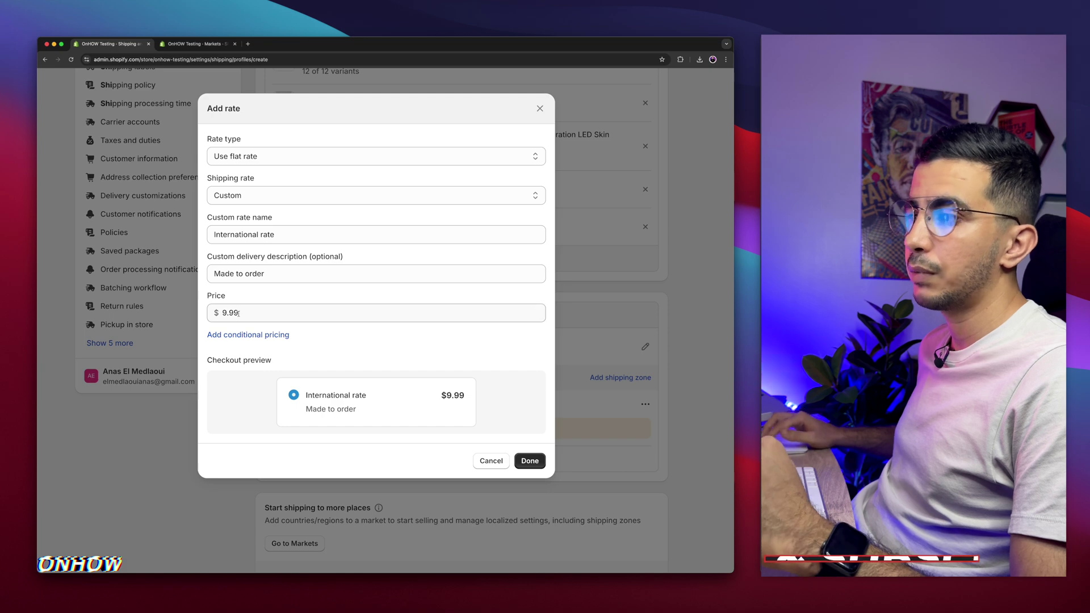
{"action": "double_click", "coordinate": [265, 317]}
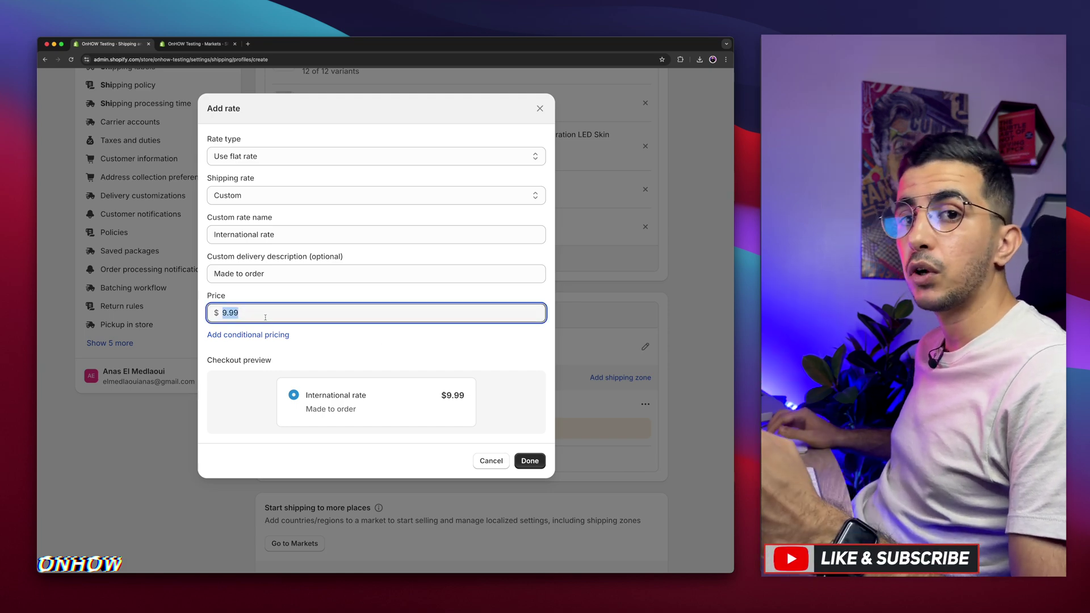
{"action": "left_click", "coordinate": [530, 462]}
Step: Check the countries/regions not in a market and save the International shipping profile
{"action": "scroll", "coordinate": [533, 463], "scroll_direction": "down", "scroll_amount": 3}
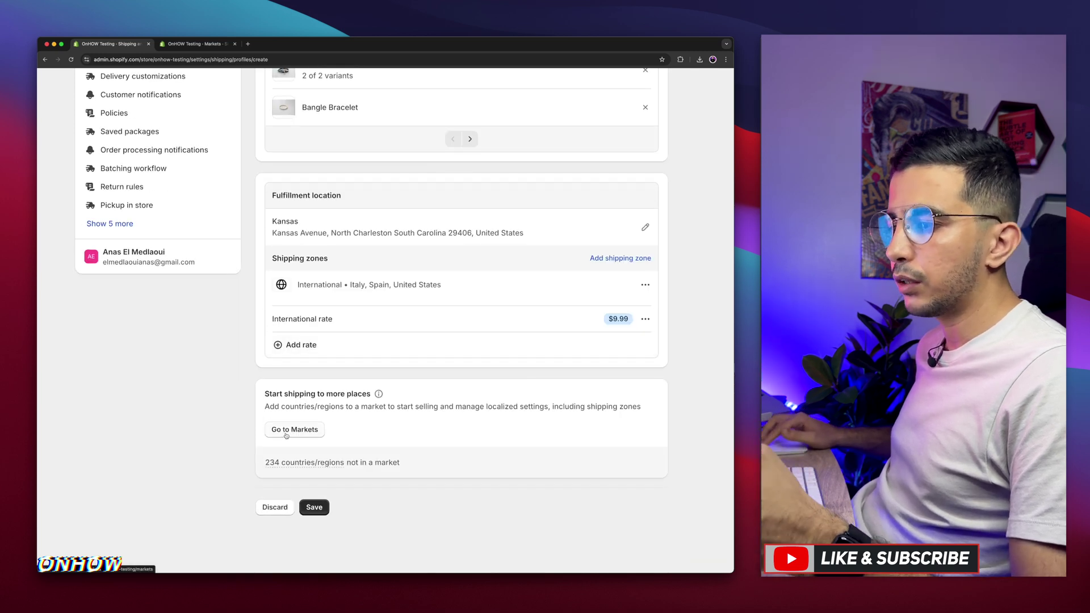
{"action": "mouse_move", "coordinate": [300, 463]}
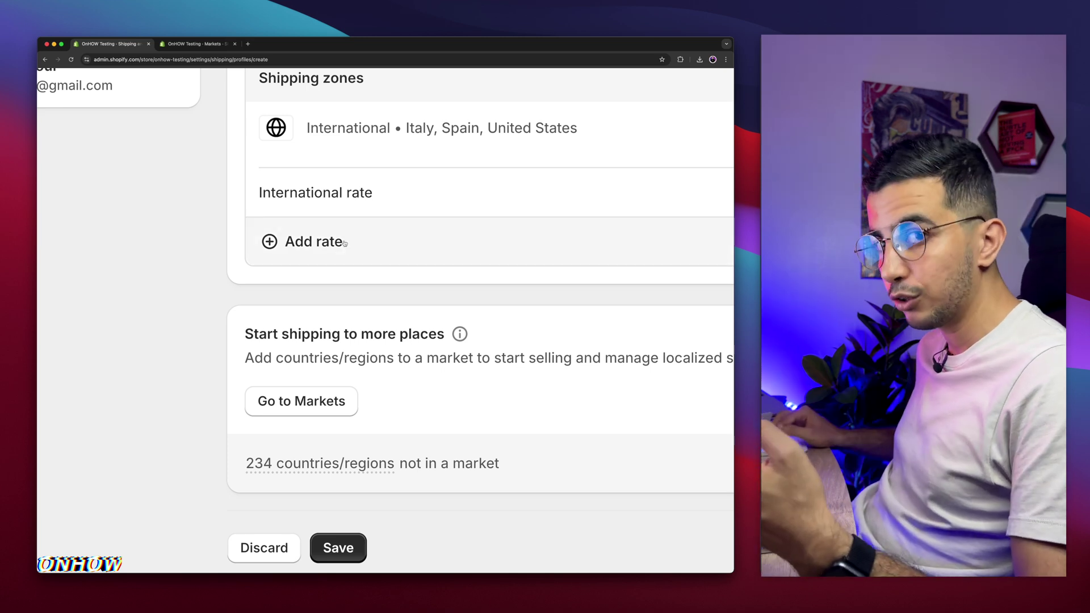
{"action": "mouse_move", "coordinate": [294, 466]}
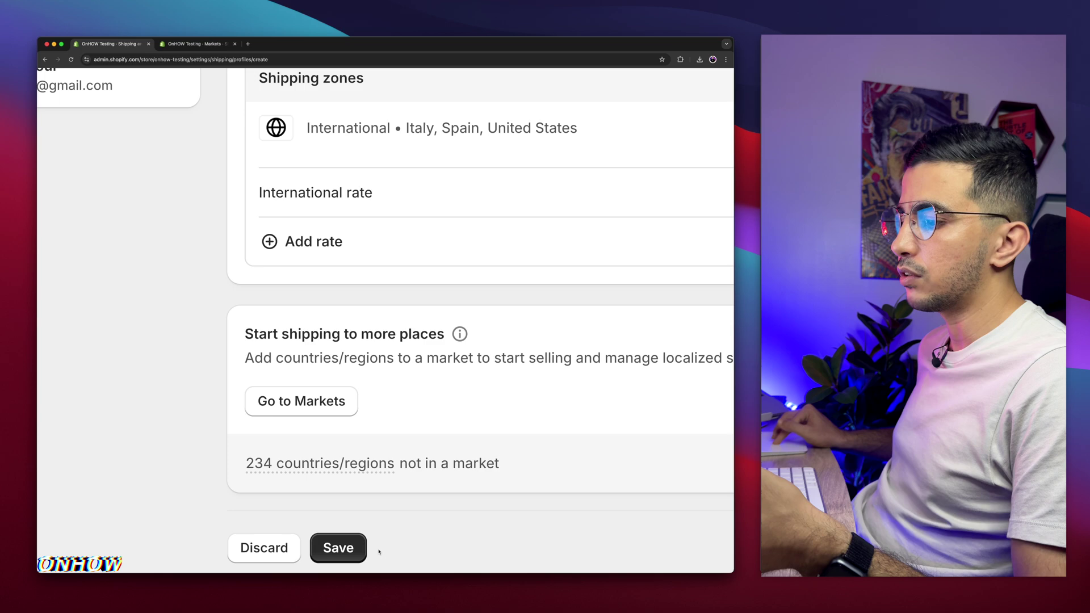
{"action": "left_click", "coordinate": [340, 547]}
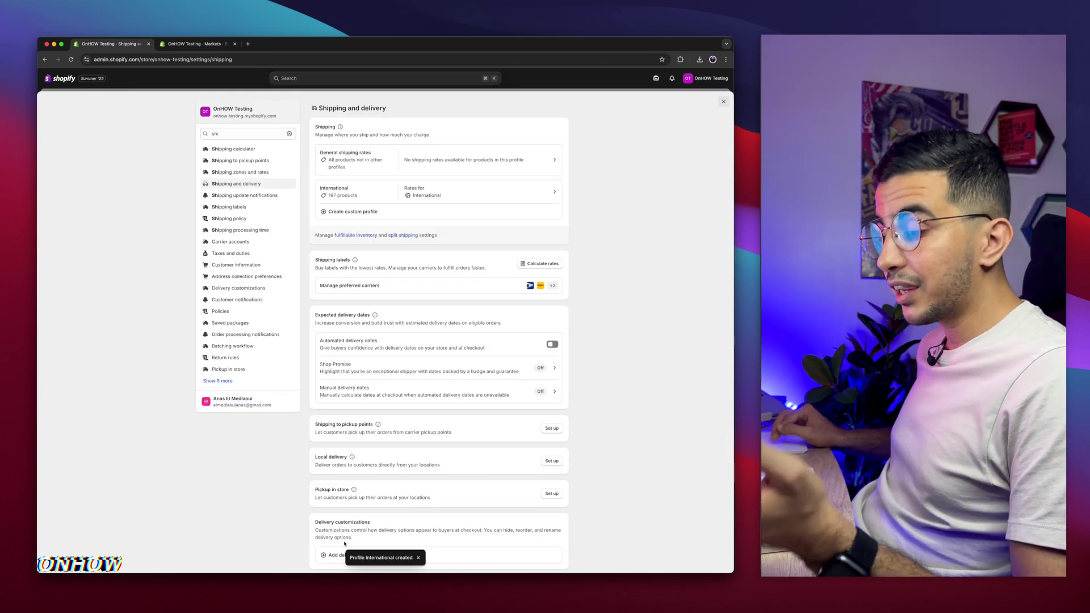